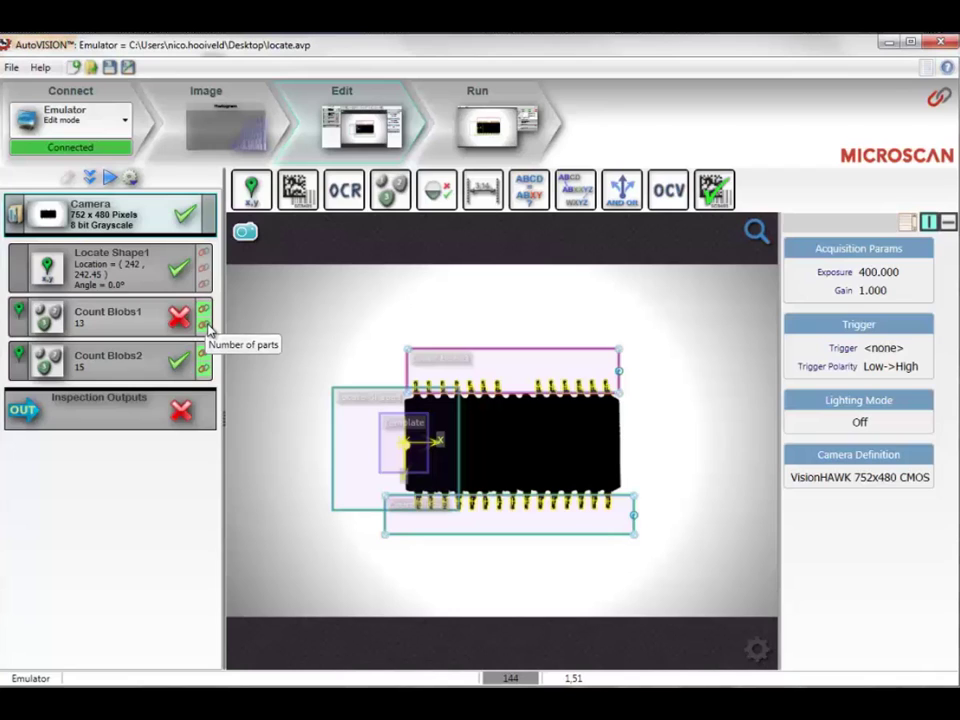
Link Count Blobs1's number-of-parts result to output int1 rather than int2
left_click(205, 325)
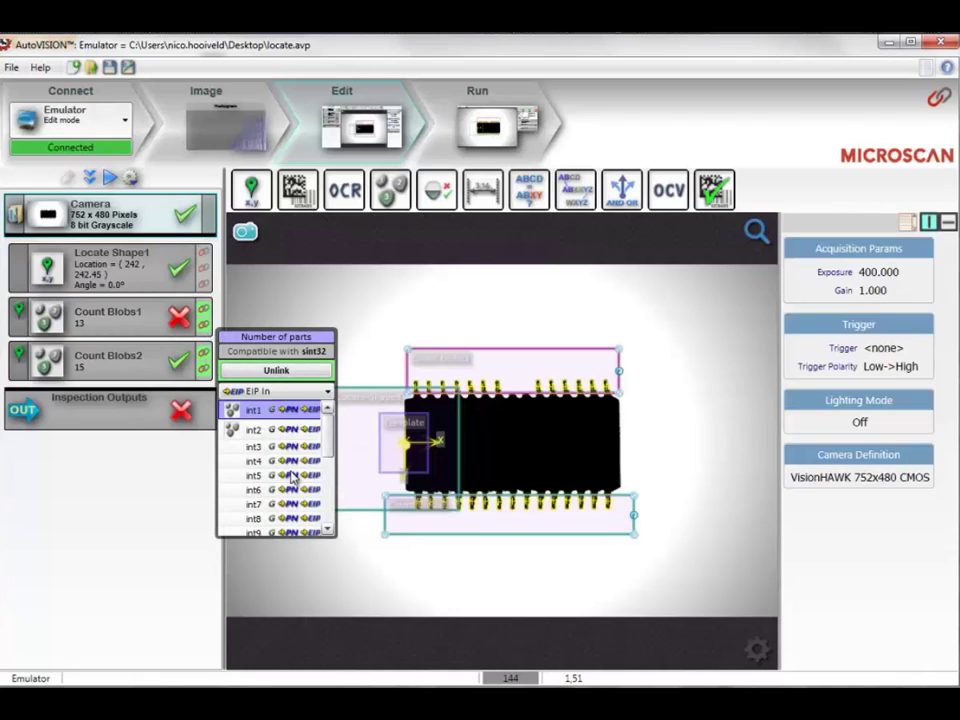
left_click(250, 429)
left_click(249, 408)
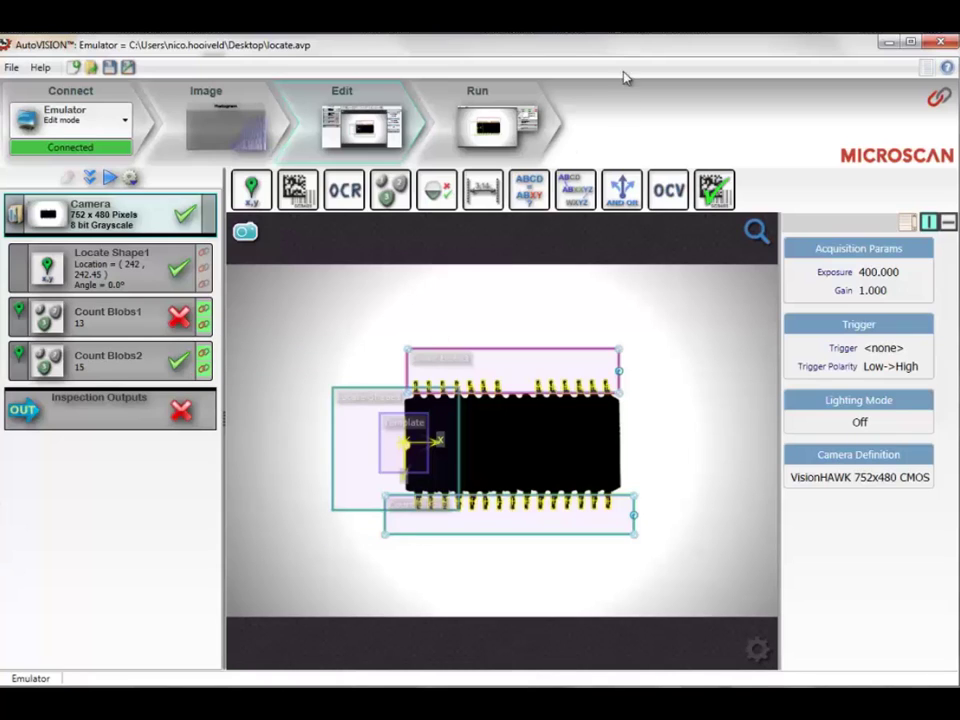
Run the job, then add a Single image centre panel and Inspection counters on the right
left_click(530, 97)
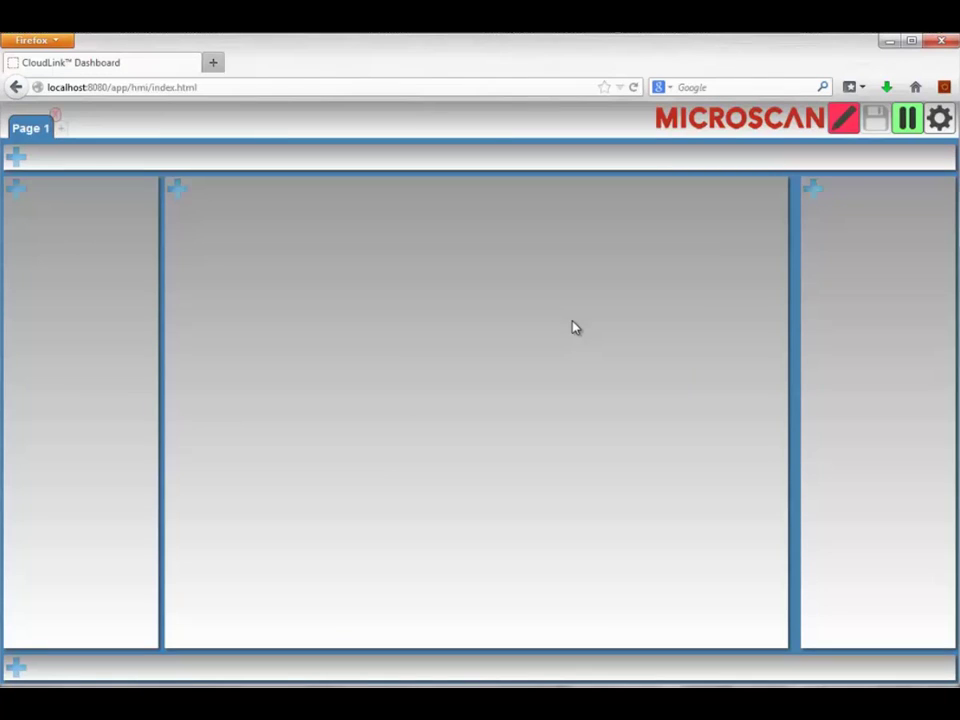
left_click(176, 189)
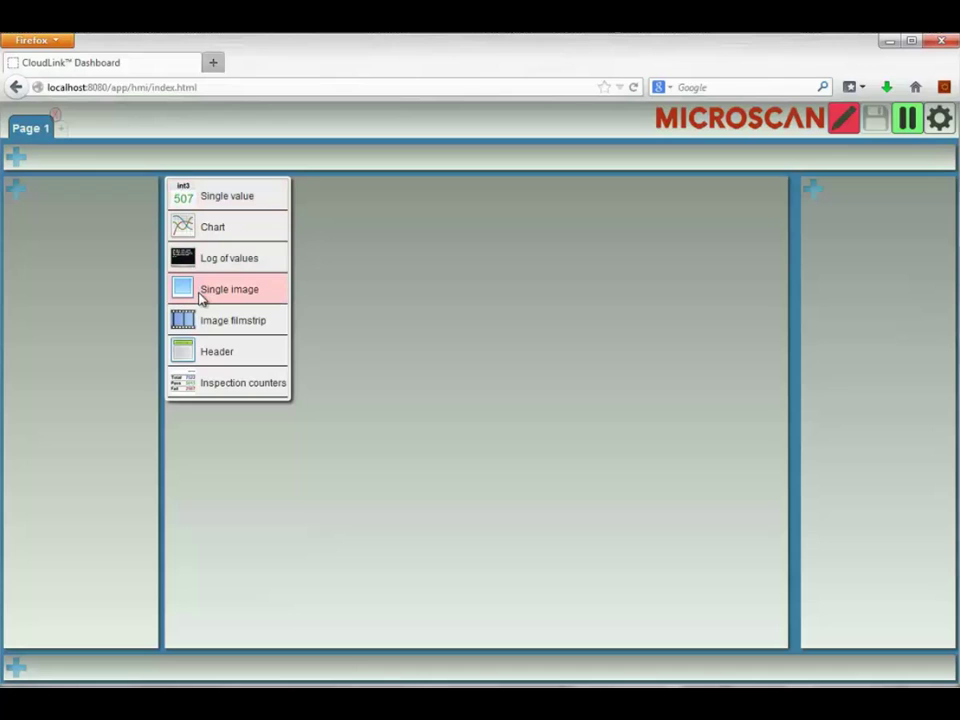
left_click(200, 293)
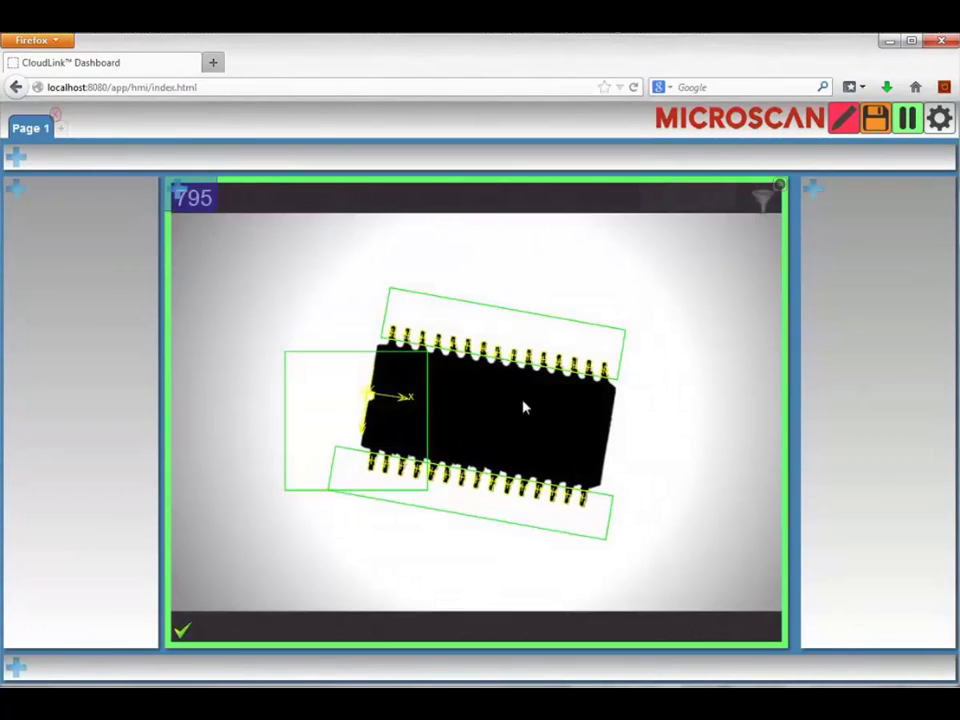
left_click(813, 188)
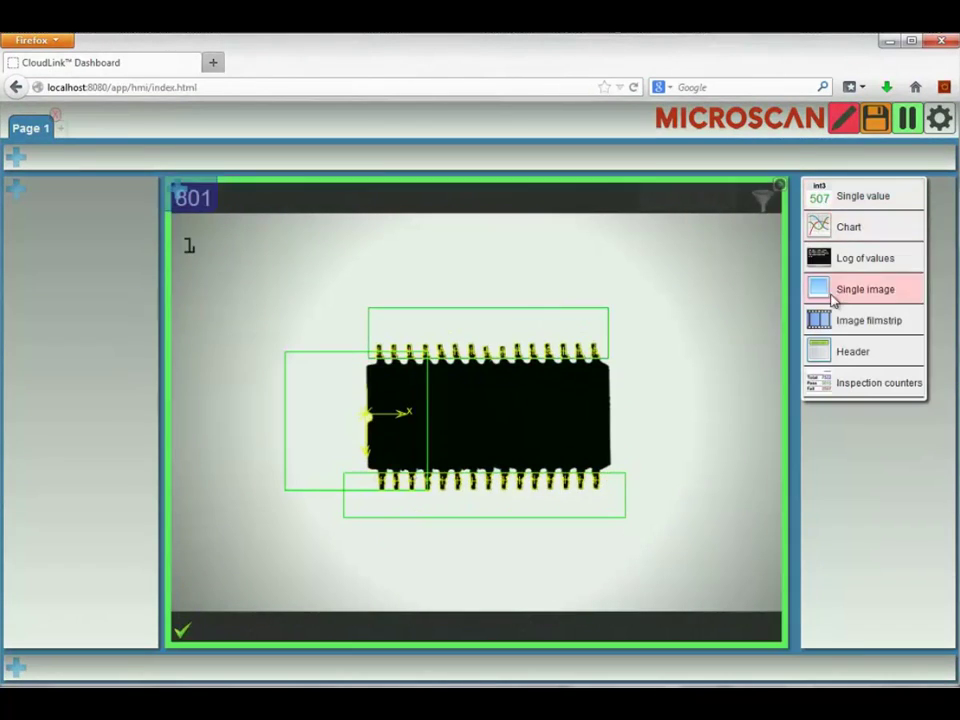
left_click(841, 389)
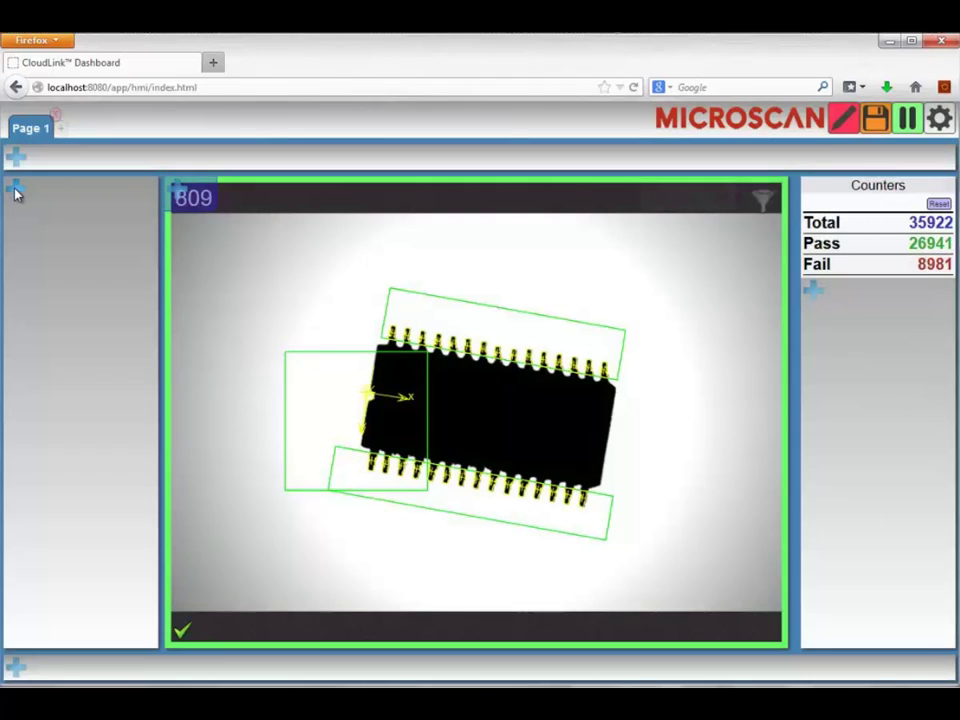
Add two Single value widgets to the left panel, the second showing int2
left_click(16, 192)
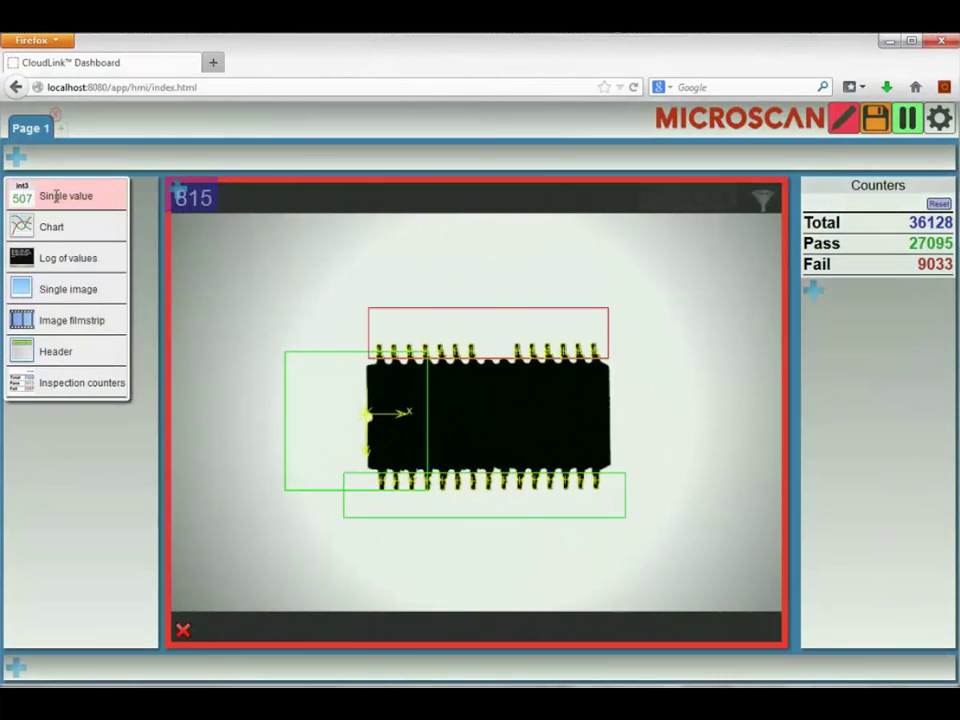
left_click(56, 196)
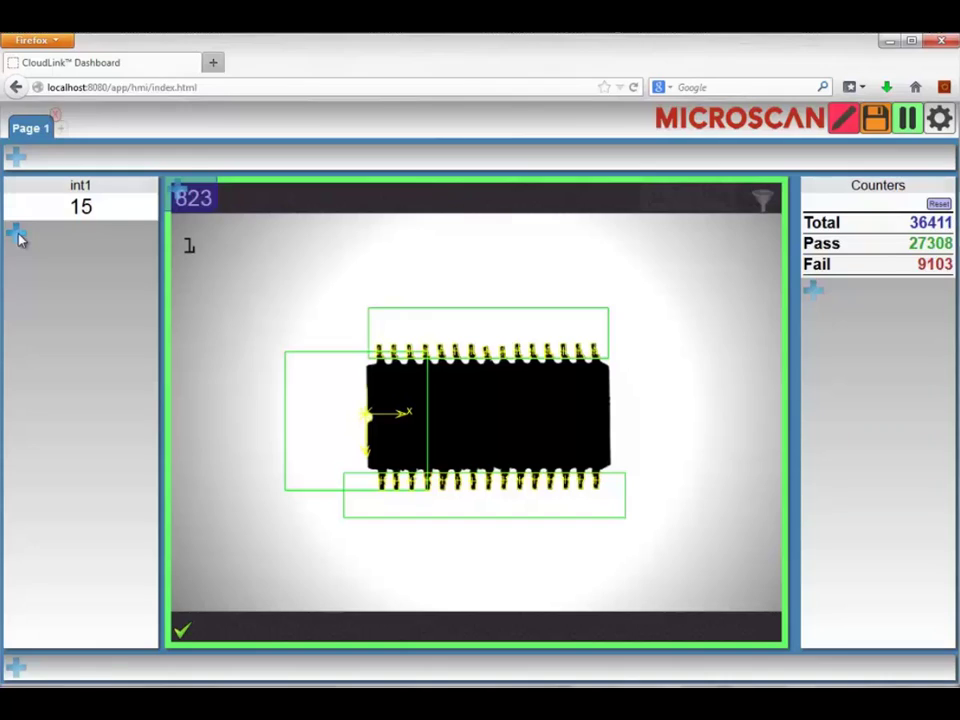
left_click(19, 233)
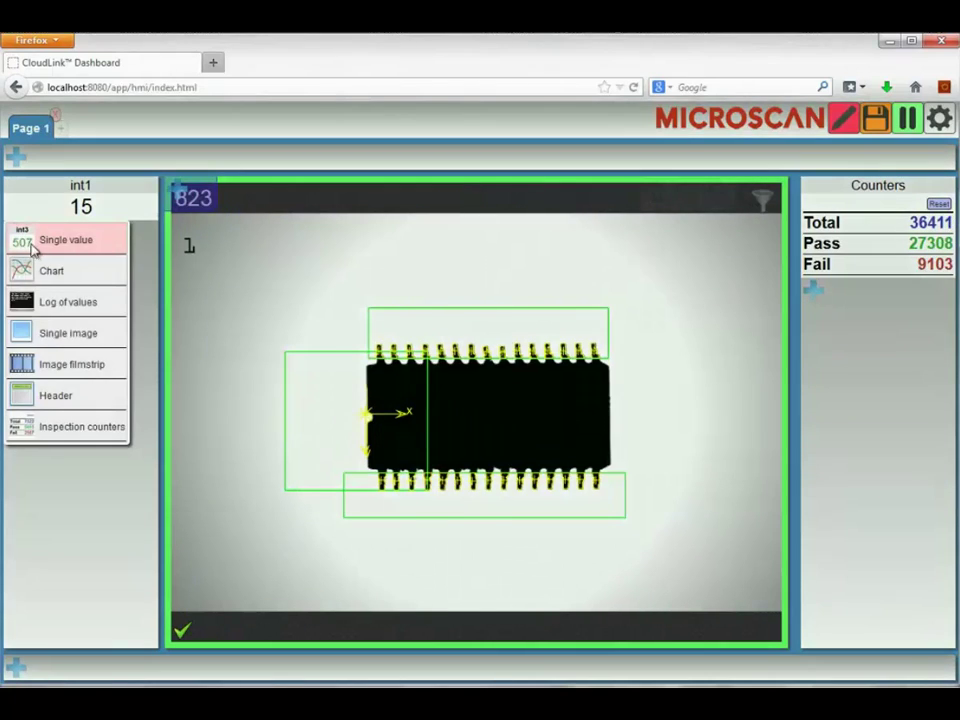
left_click(36, 250)
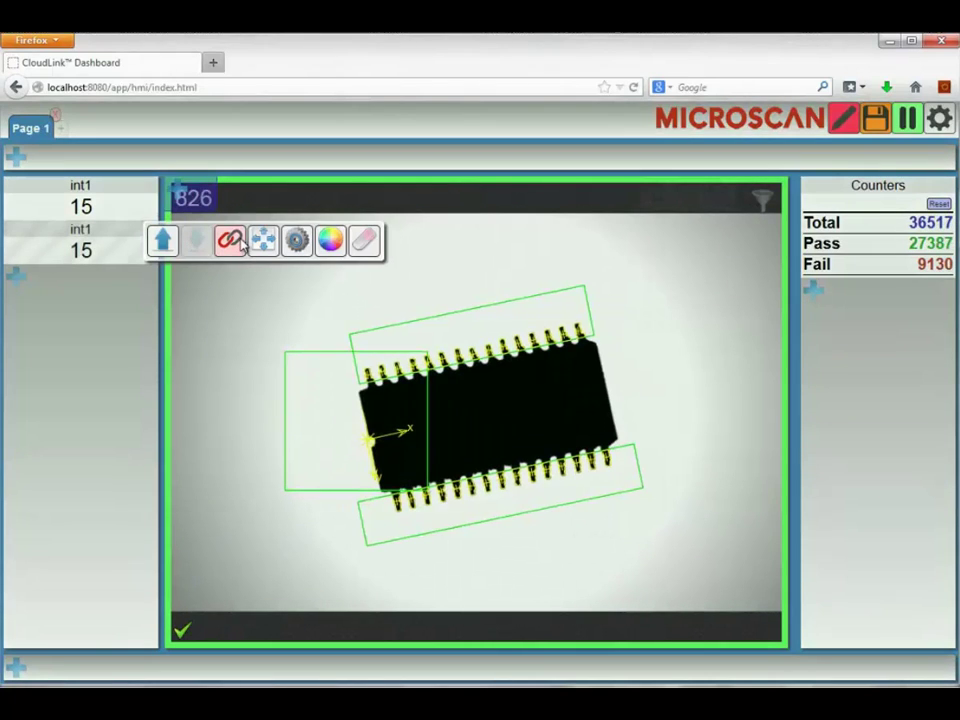
left_click(230, 240)
left_click(238, 272)
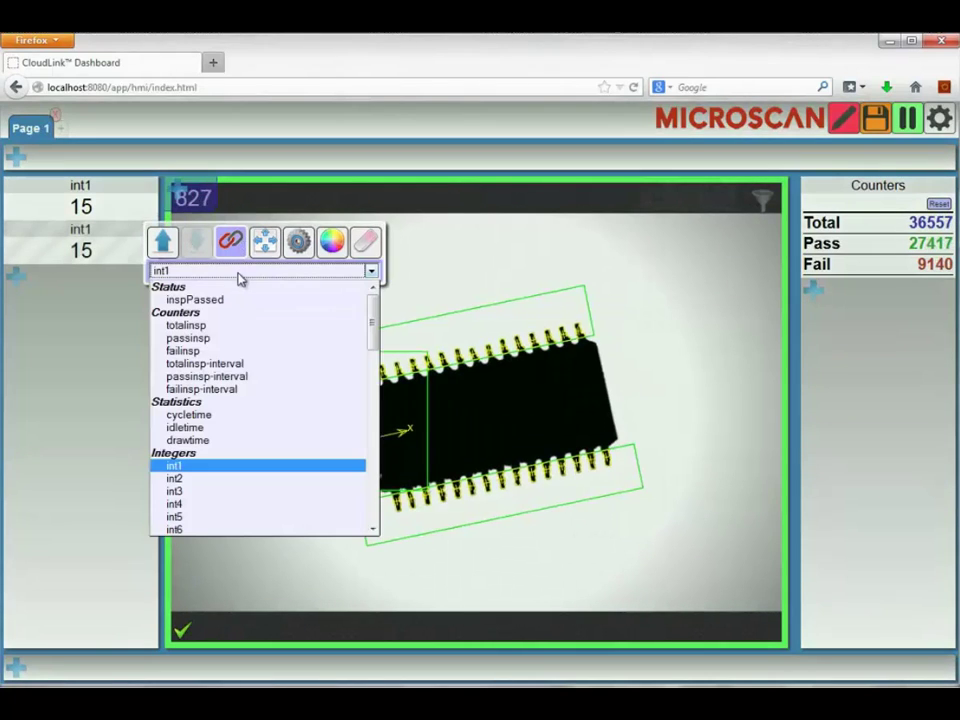
left_click(219, 480)
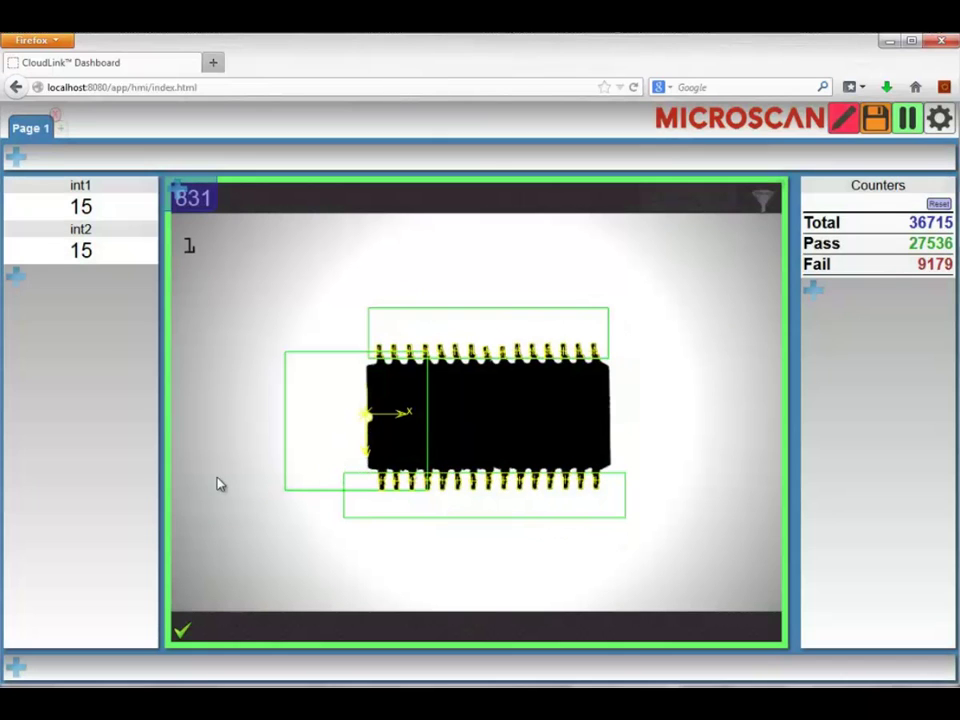
Add a third Single value widget linked to inspPassed
left_click(16, 277)
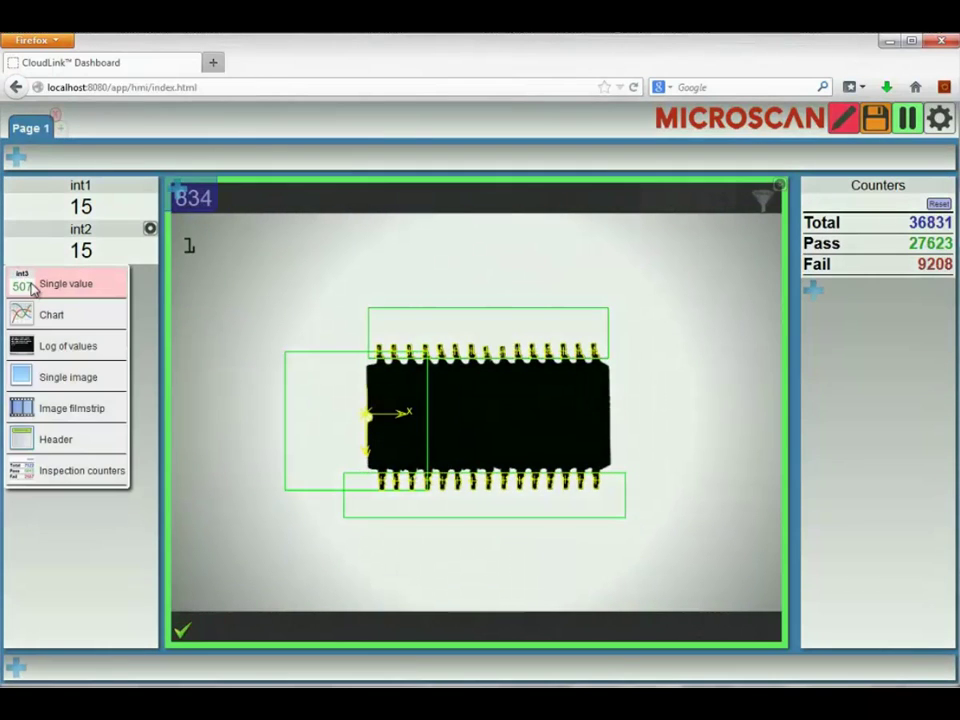
left_click(40, 288)
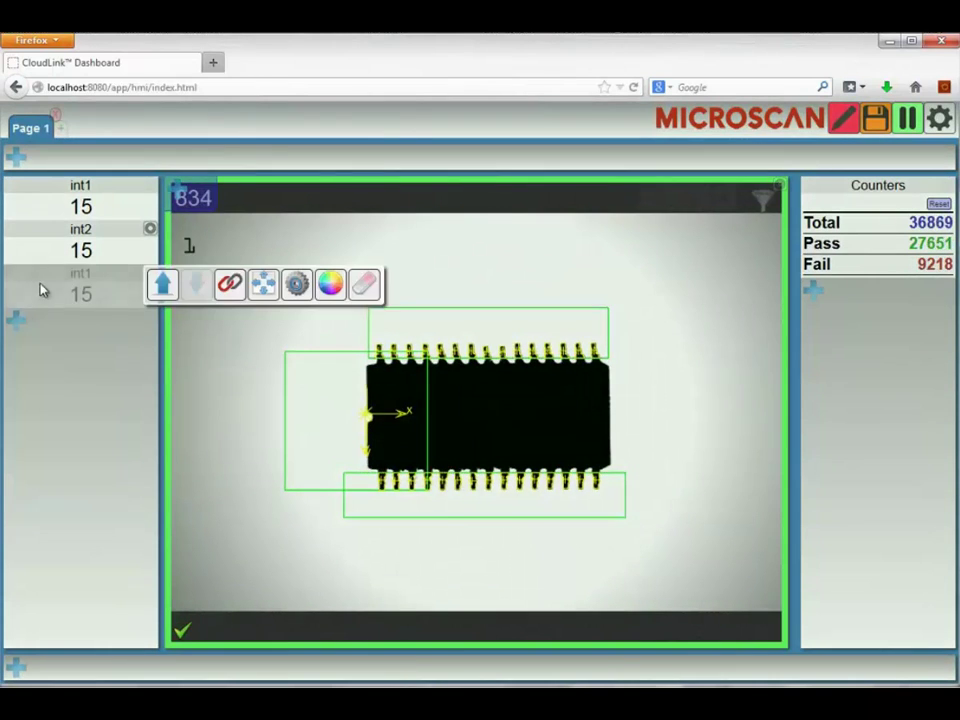
left_click(231, 286)
left_click(370, 315)
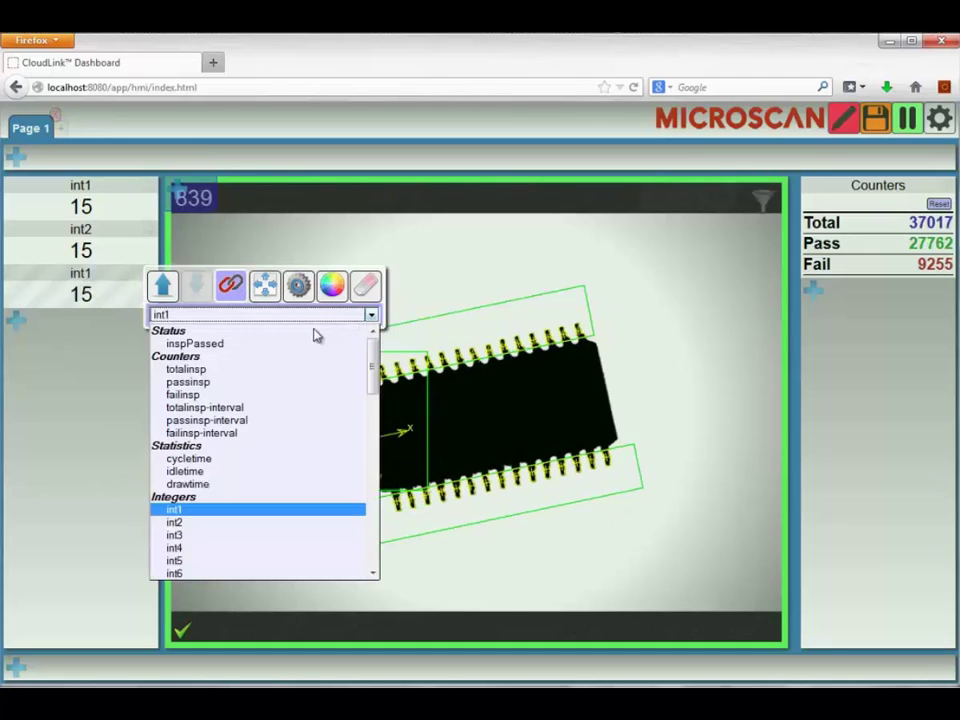
left_click(240, 348)
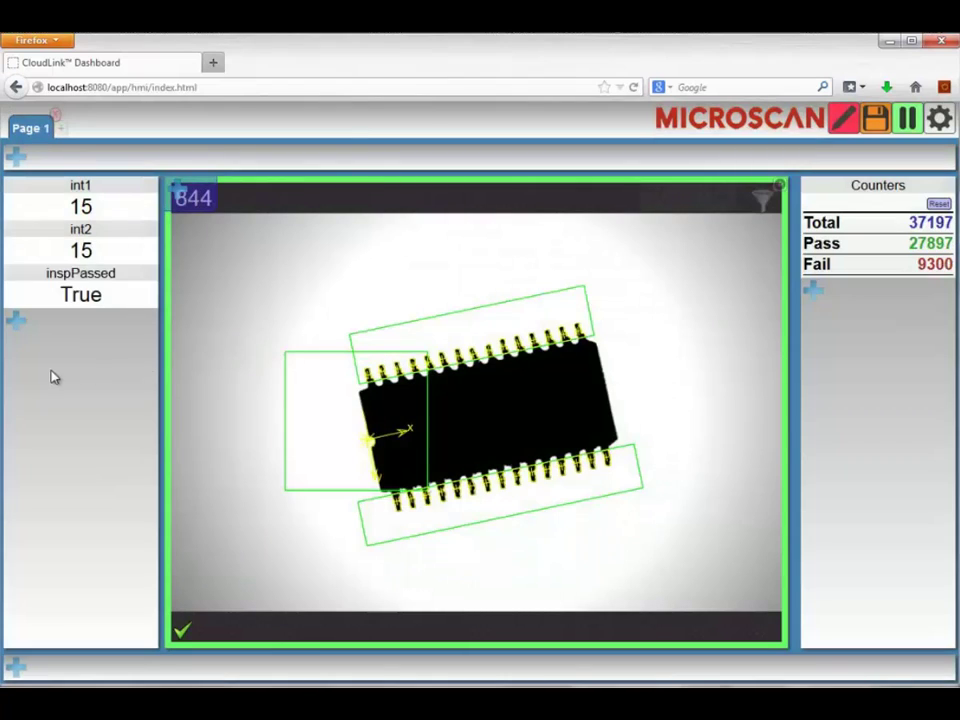
Relabel the int1, int2 and inspPassed readouts as Top count, Bottom count and part status
left_click(100, 186)
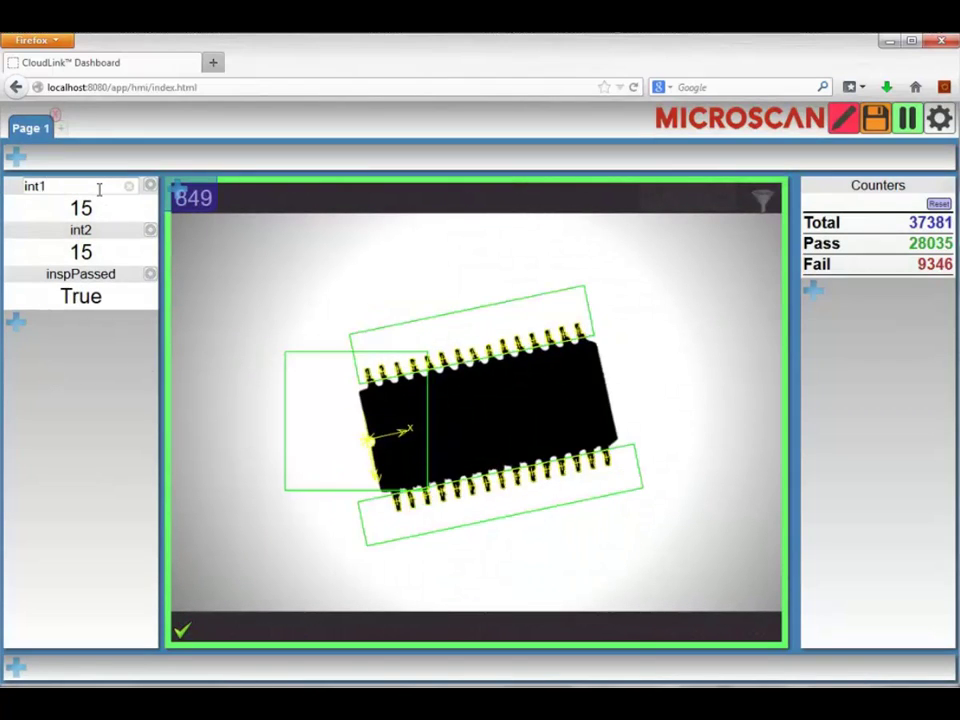
key("BackSpace")
key("BackSpace")
key("BackSpace")
key("BackSpace")
type("T")
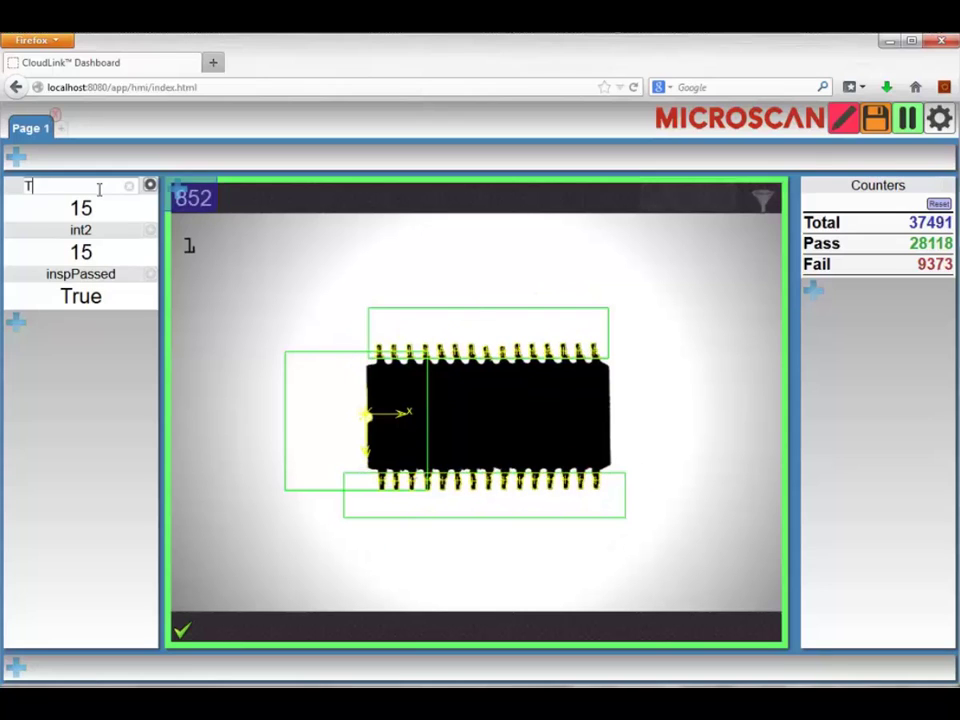
type("op count")
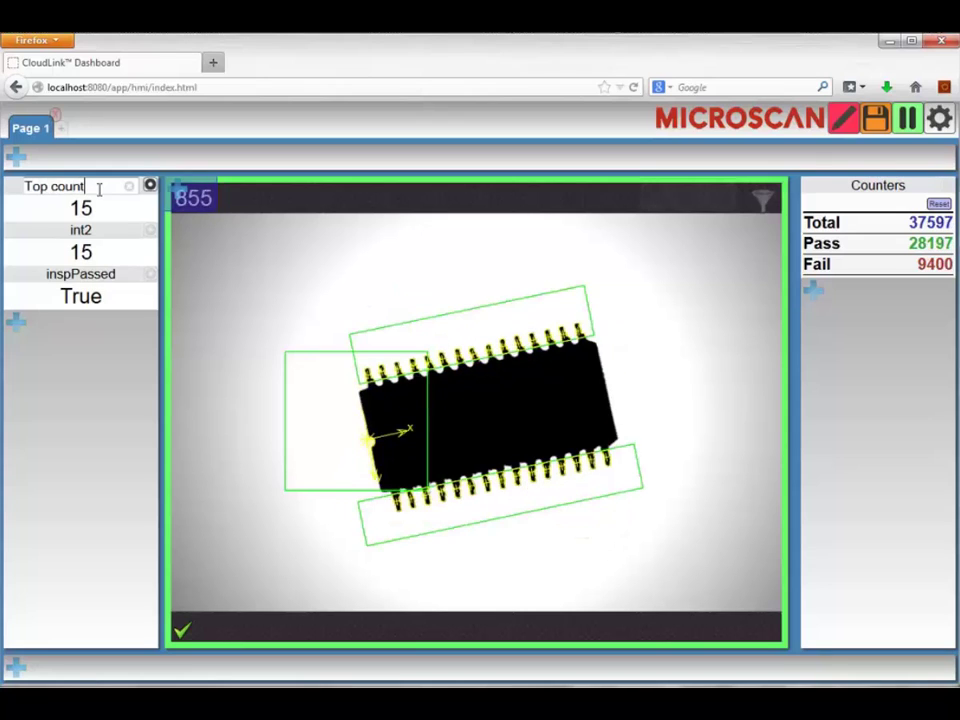
key("Return")
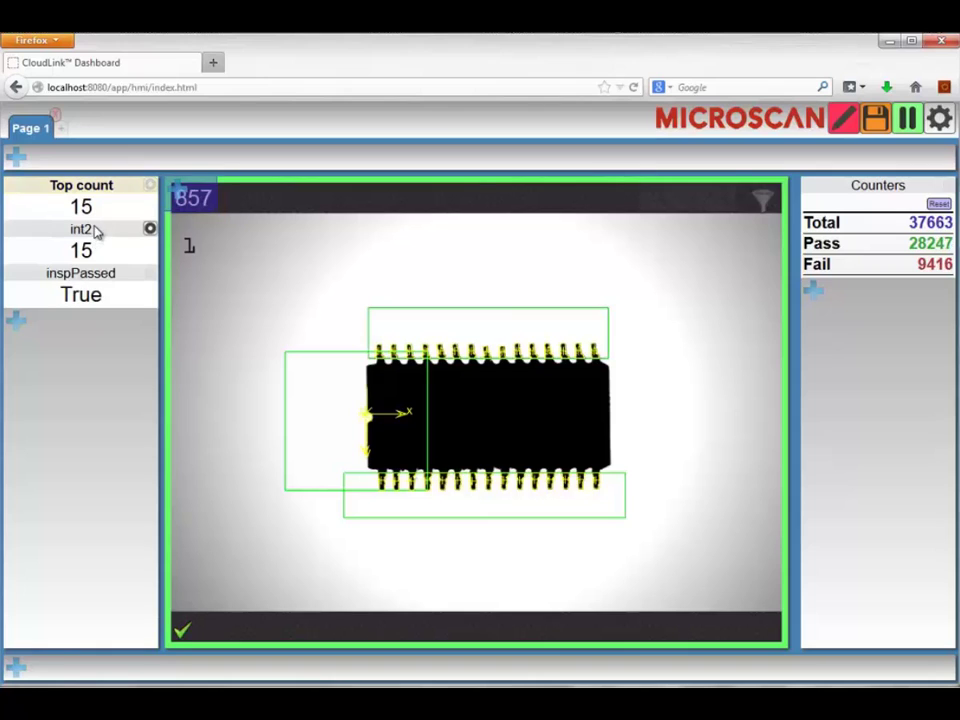
left_click(93, 229)
double_click(71, 229)
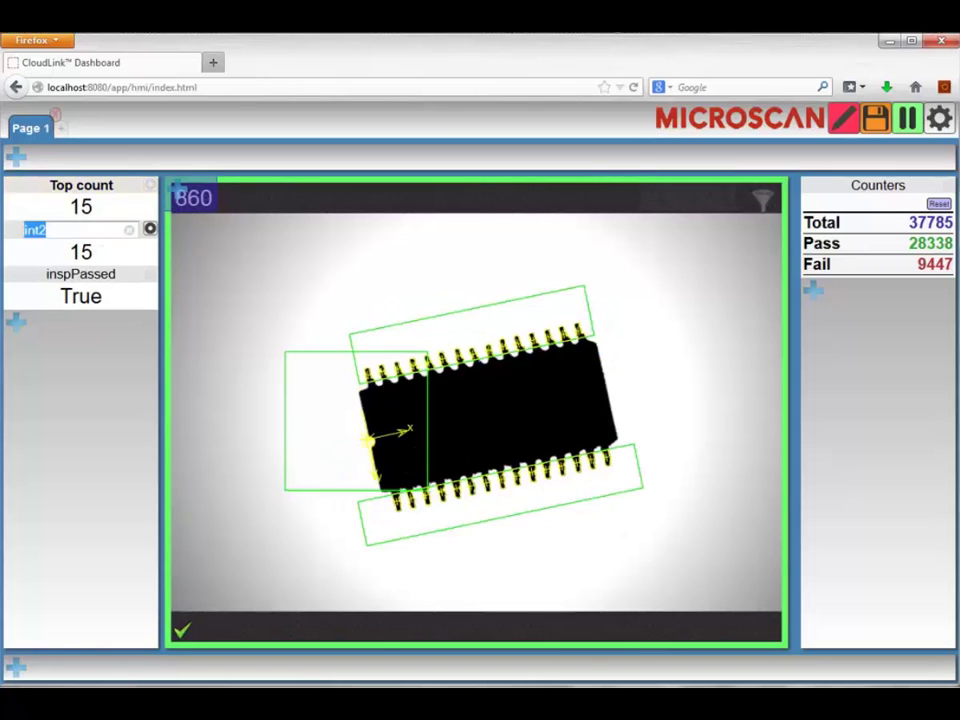
type("Bo")
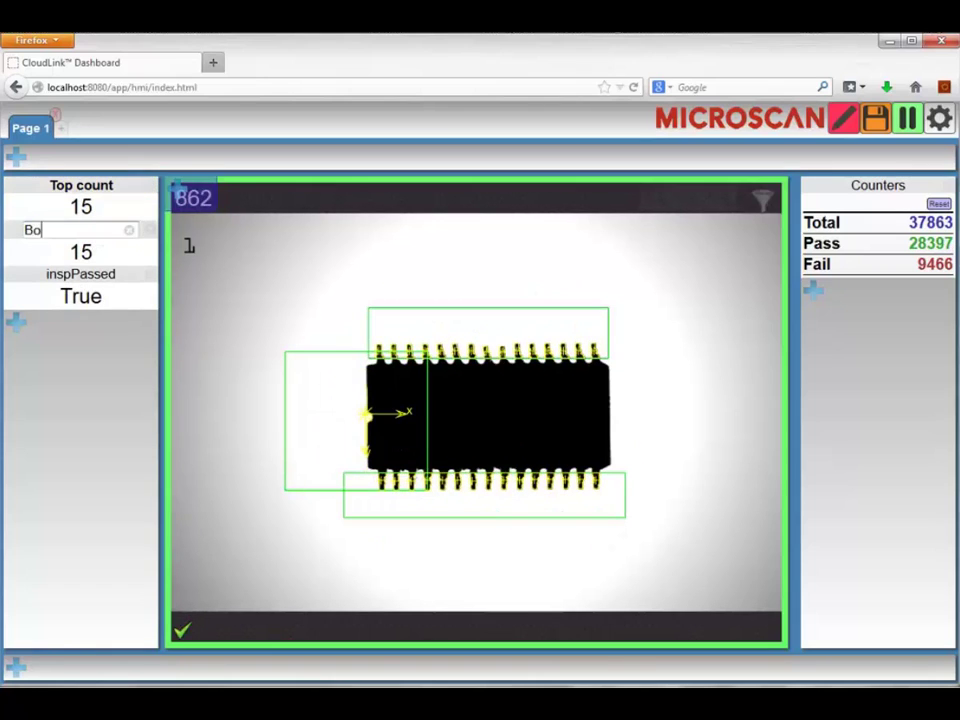
type("ttom cou")
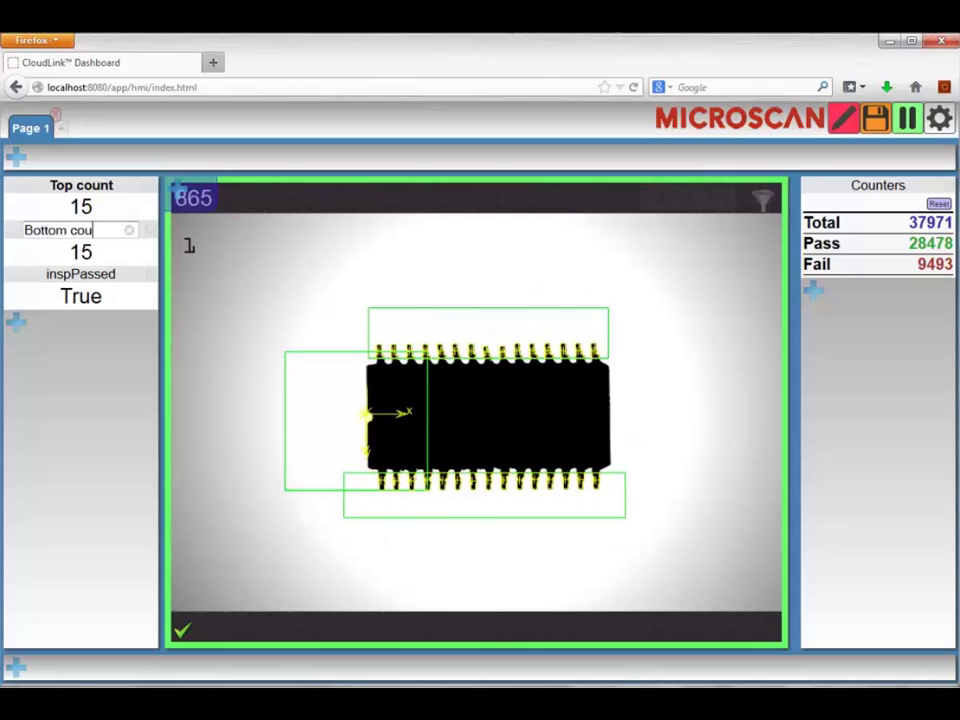
type("nt")
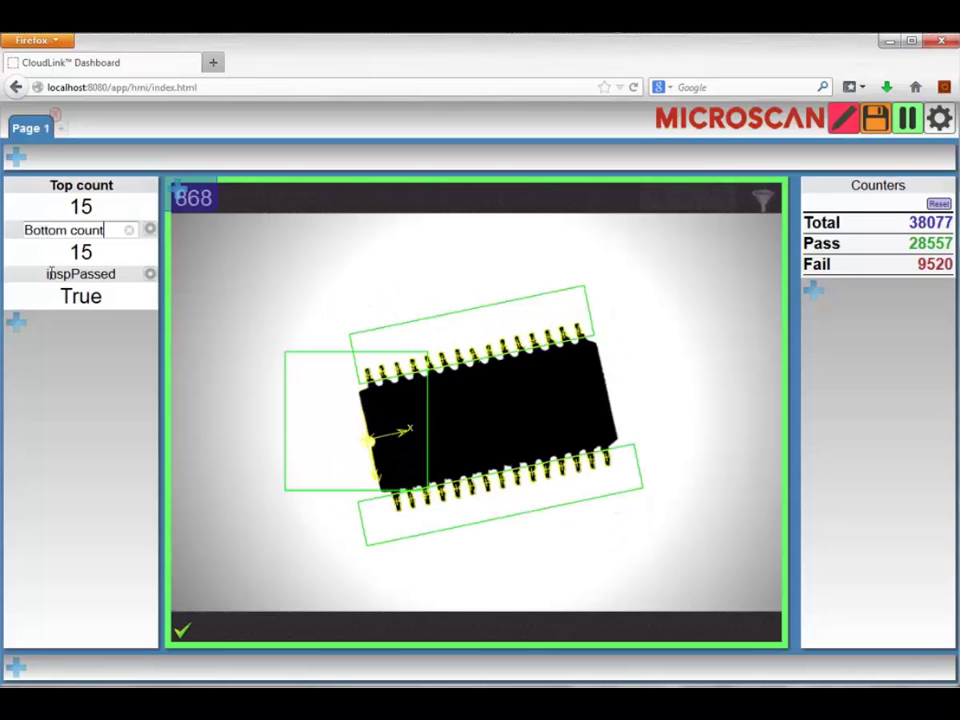
key("Return")
left_click(55, 273)
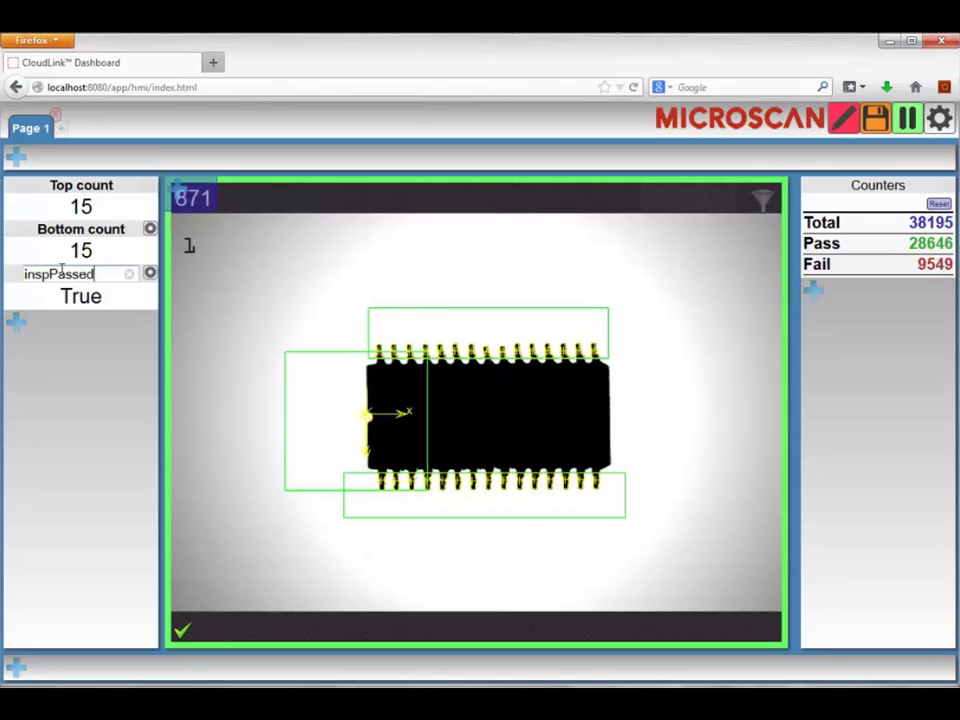
double_click(61, 272)
type("pa")
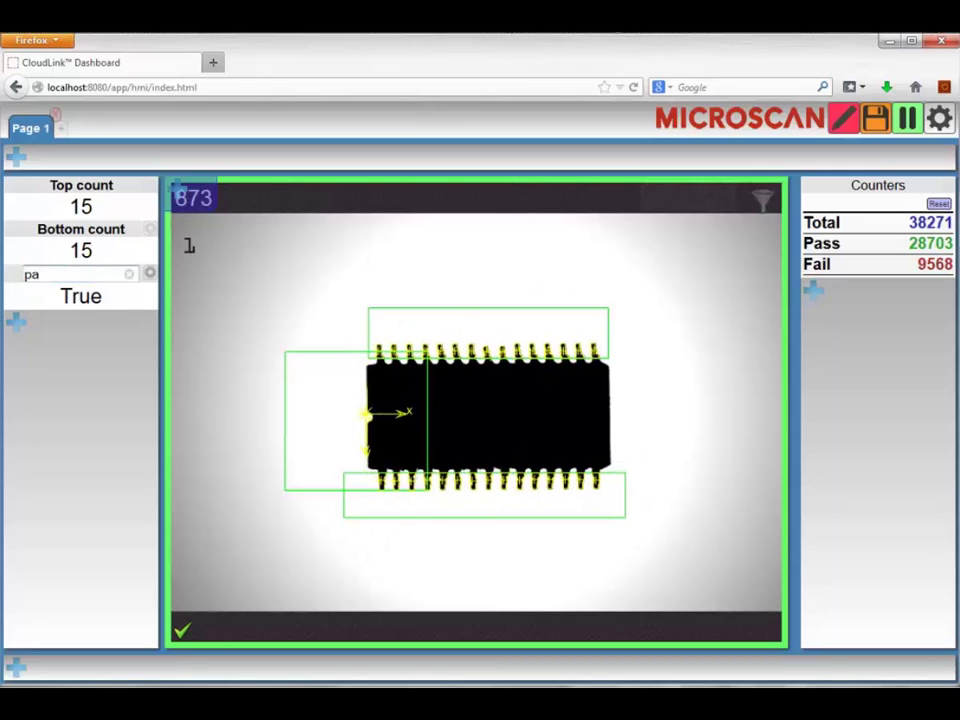
type("rt status")
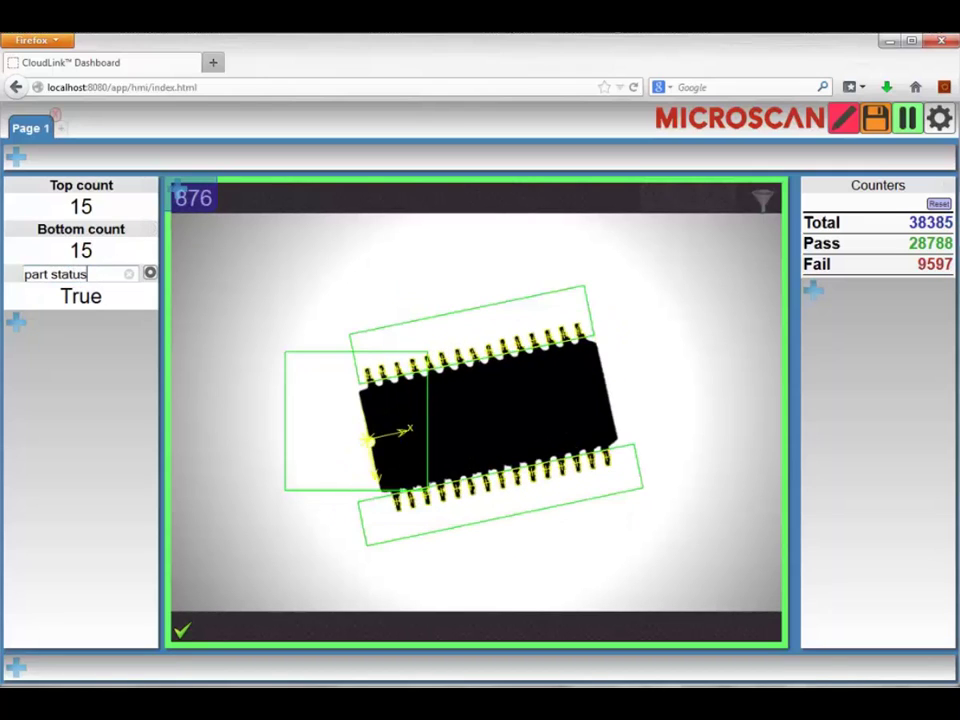
key("Return")
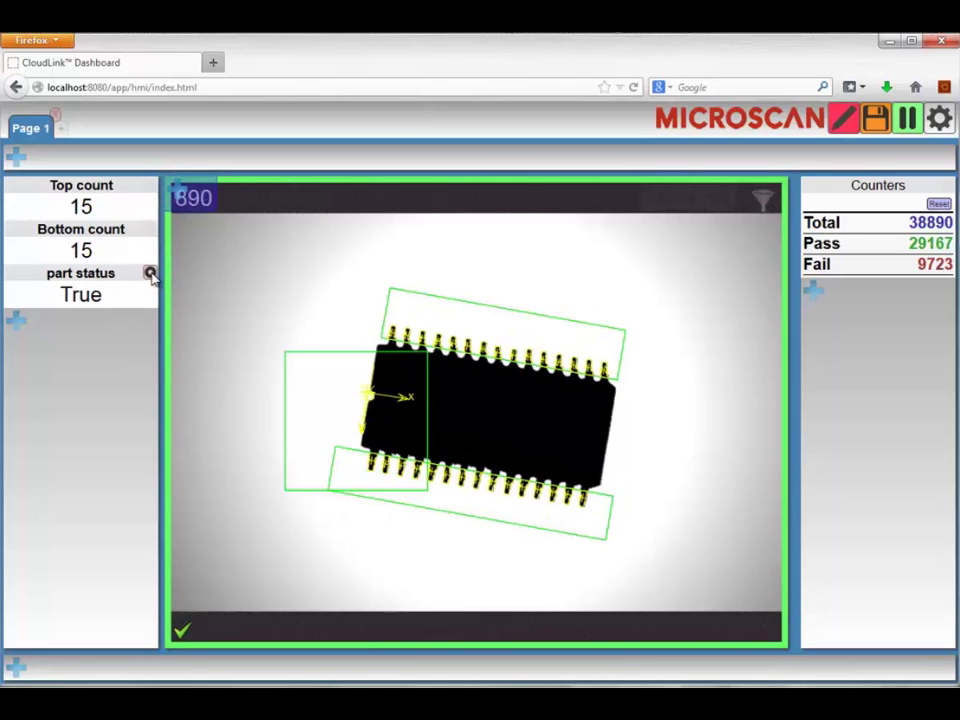
Set the part status widget's True text to PASS and its False text to REJECT
left_click(151, 274)
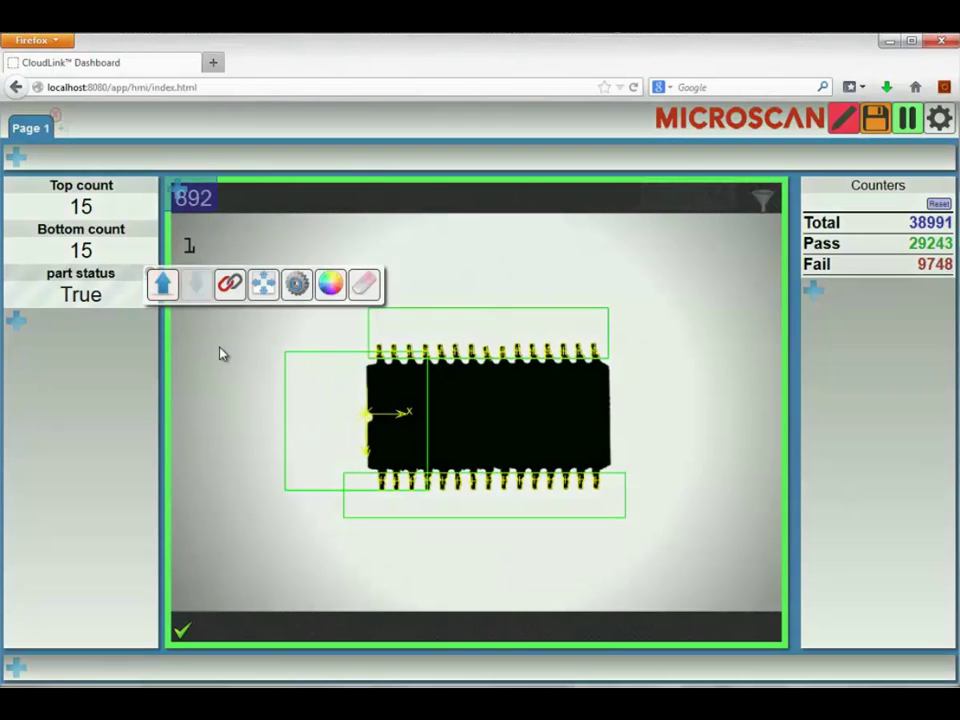
left_click(297, 285)
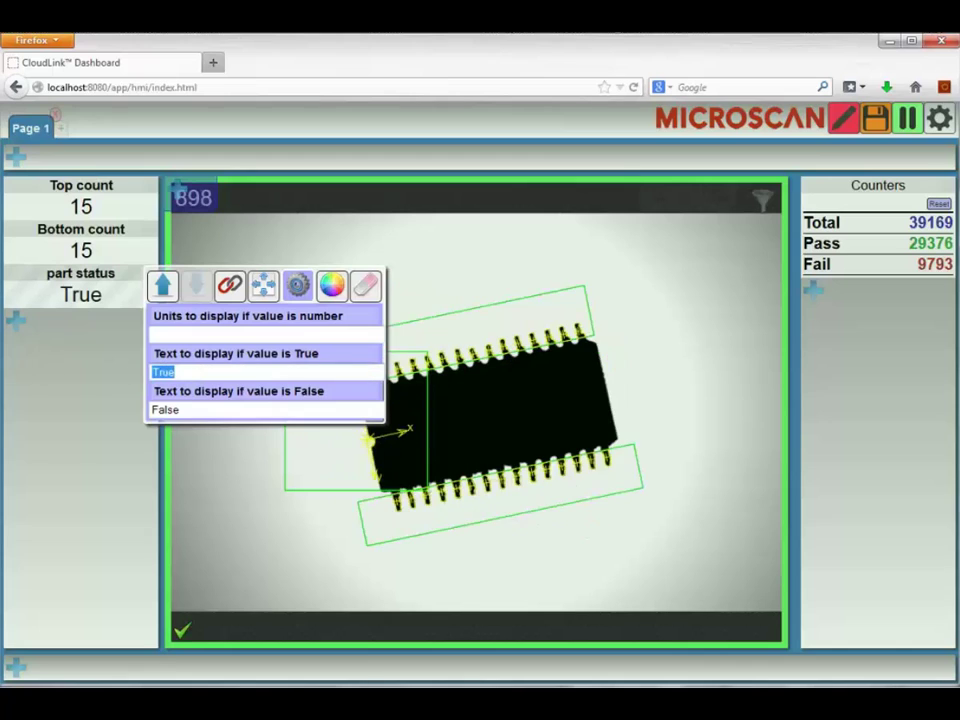
type("PASS")
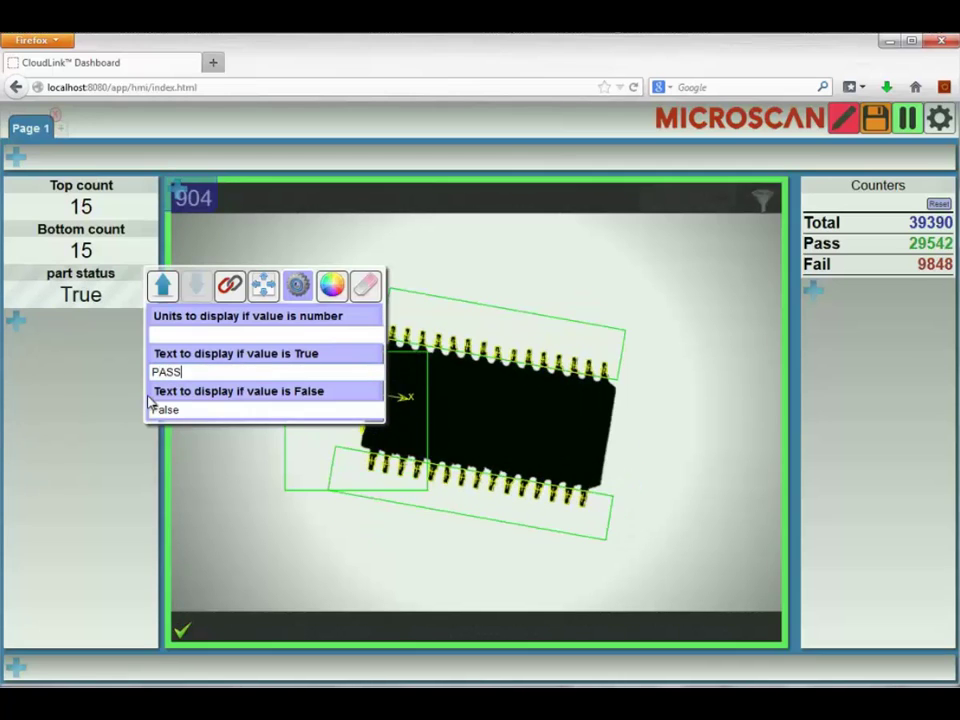
left_click_drag(189, 411, 60, 414)
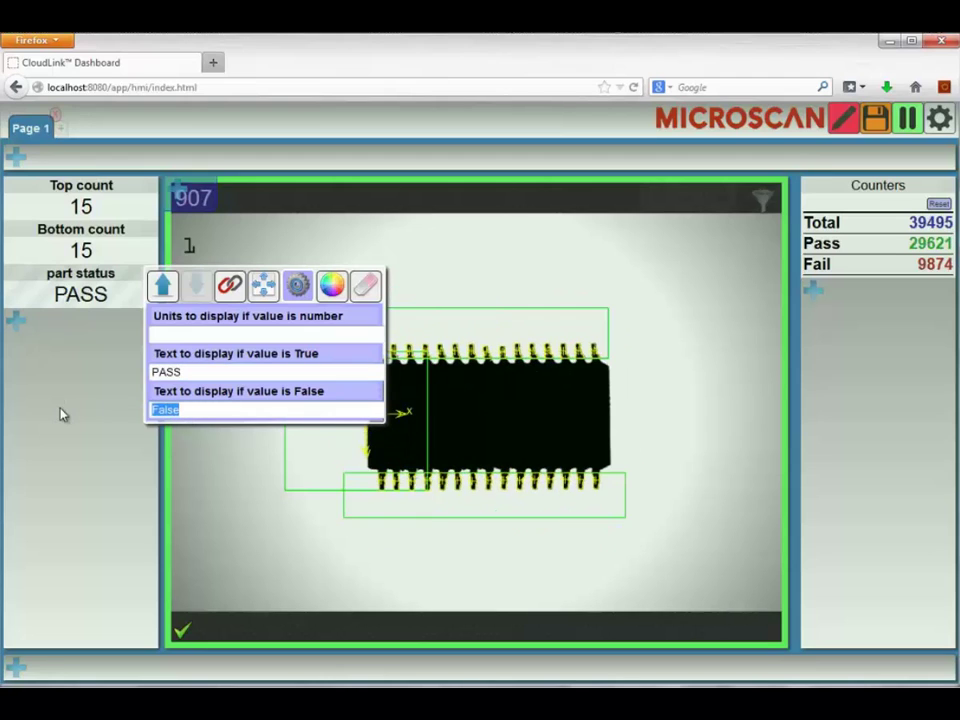
type("REJEC")
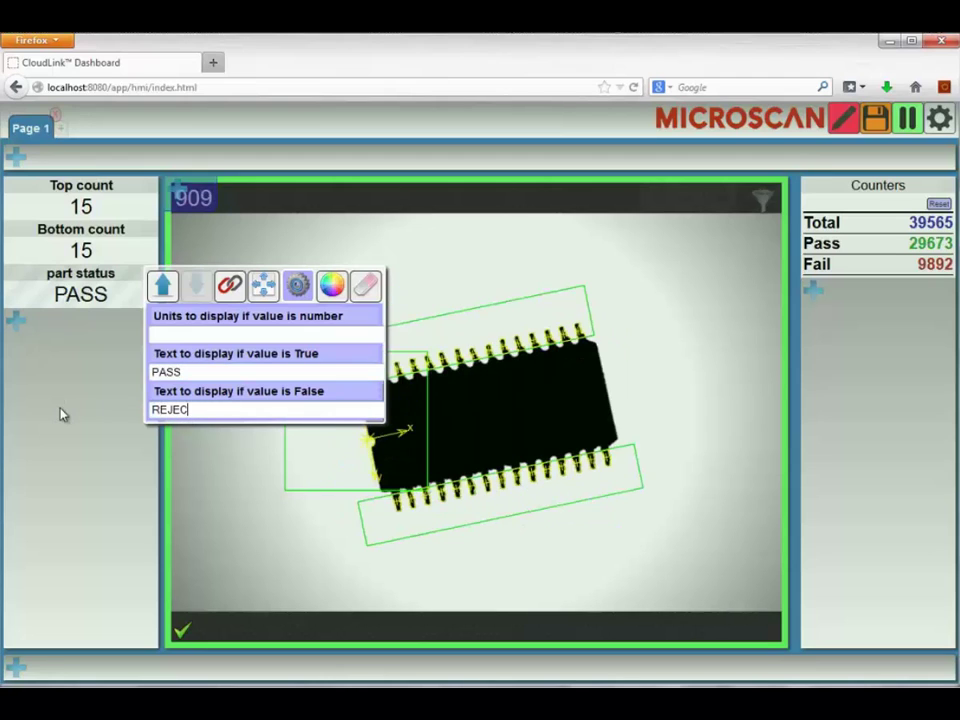
type("T")
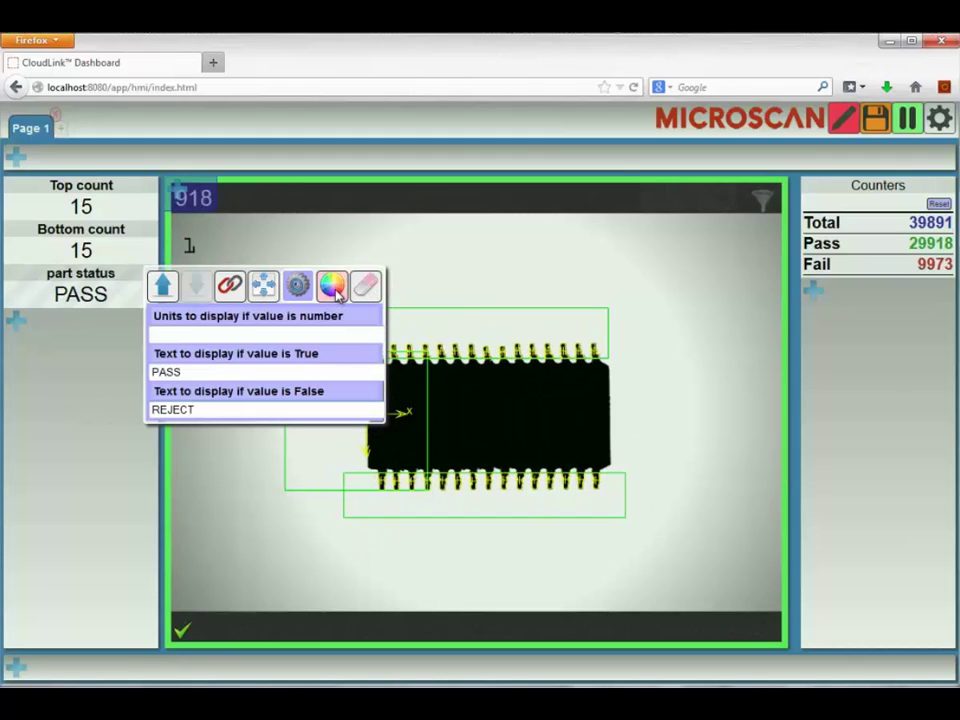
Link the part status colours to inspPassed, with a yellow failed background
left_click(333, 287)
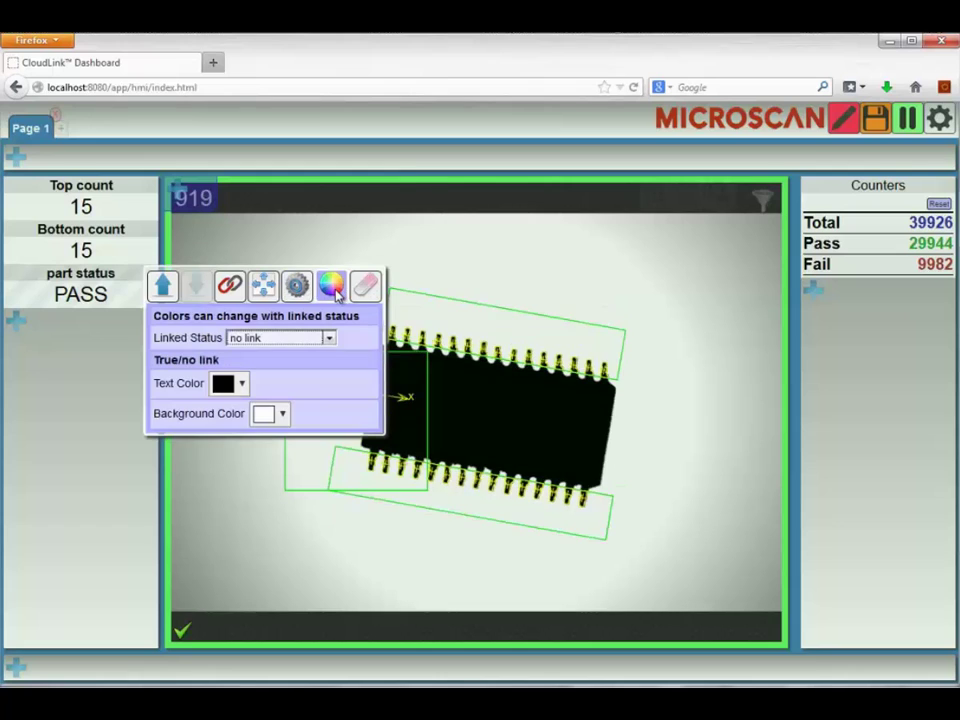
left_click(285, 338)
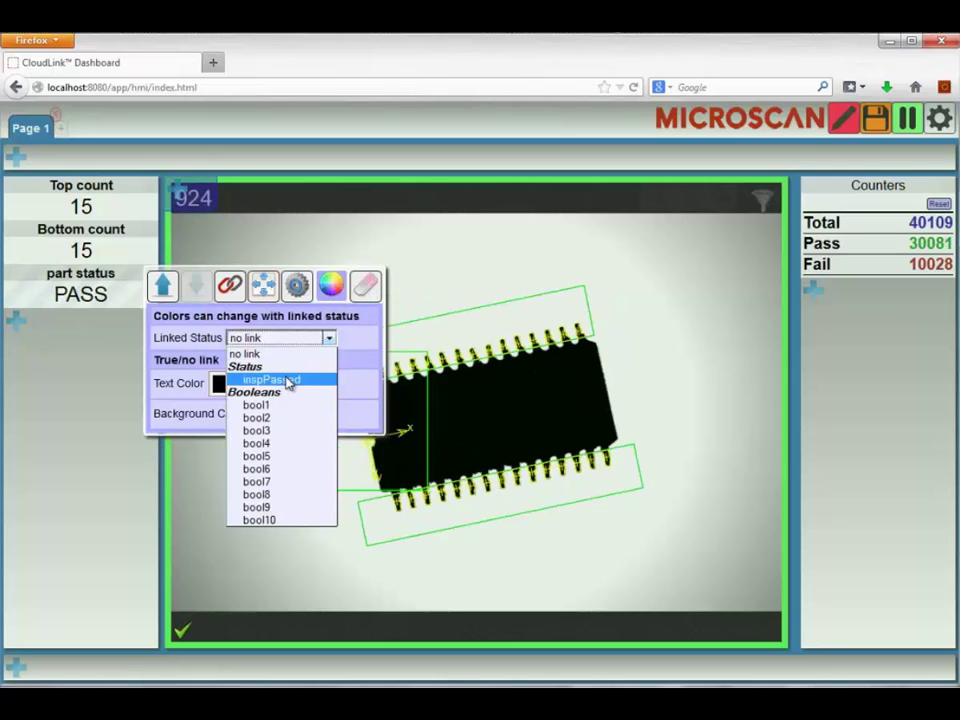
left_click(290, 380)
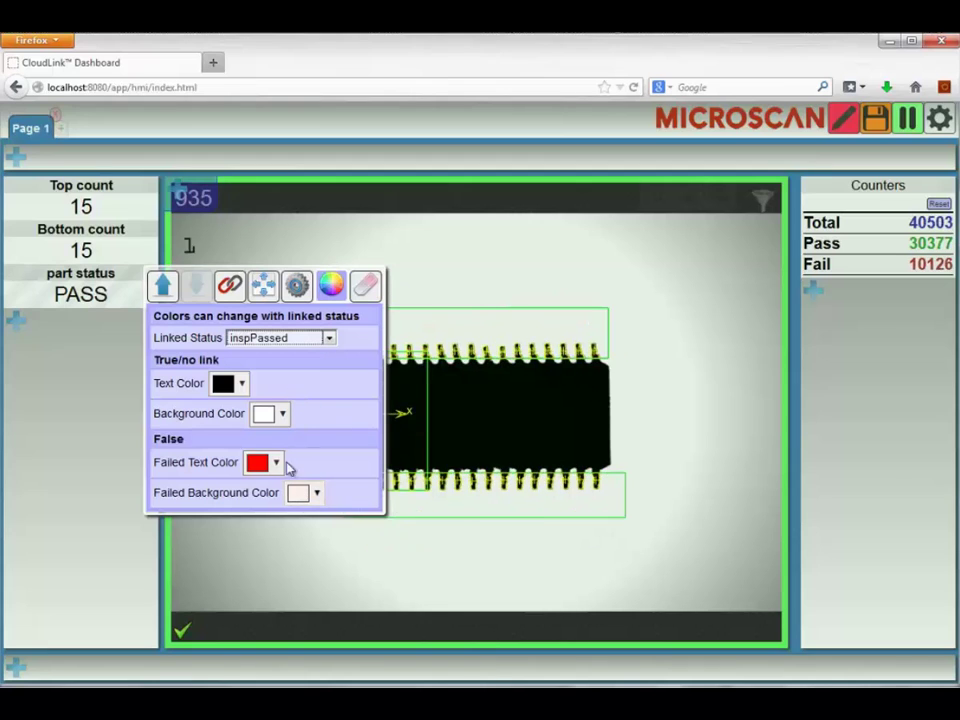
left_click(316, 493)
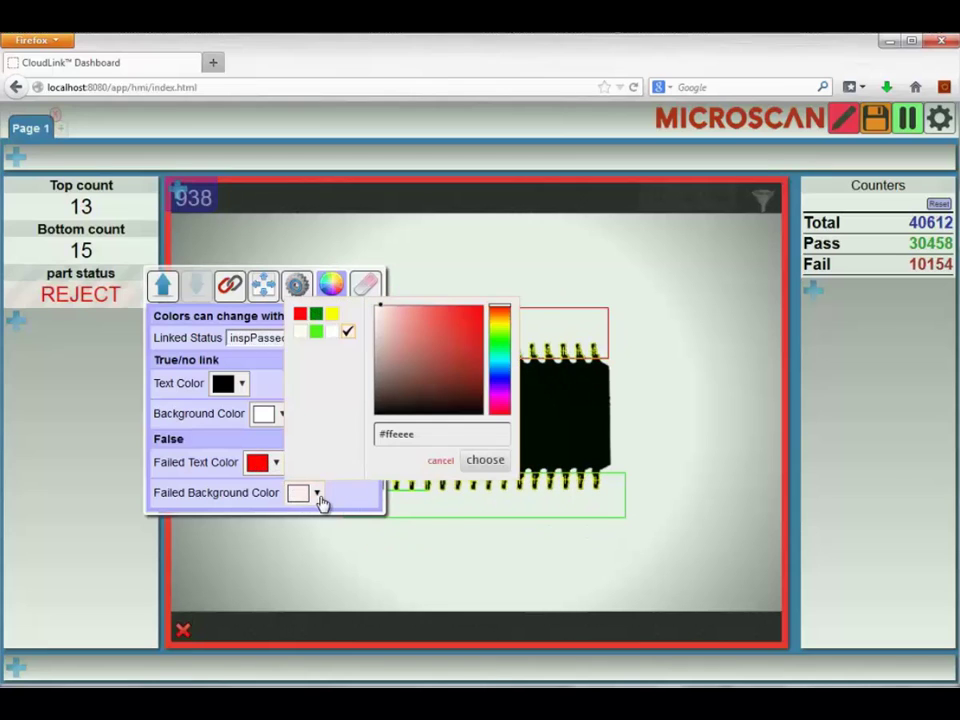
left_click(332, 315)
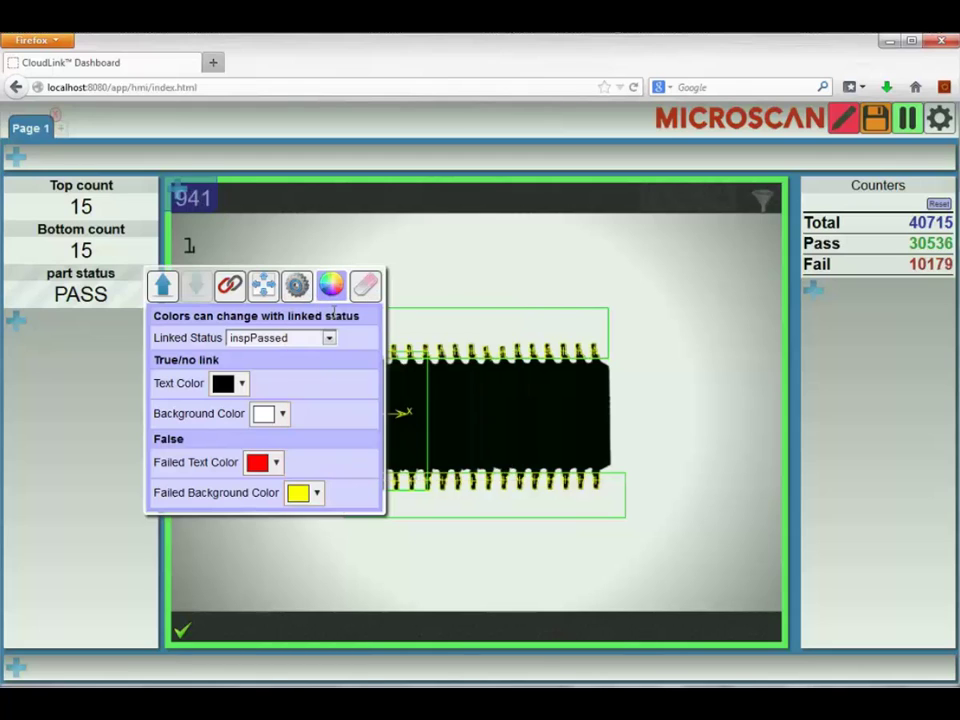
left_click(126, 561)
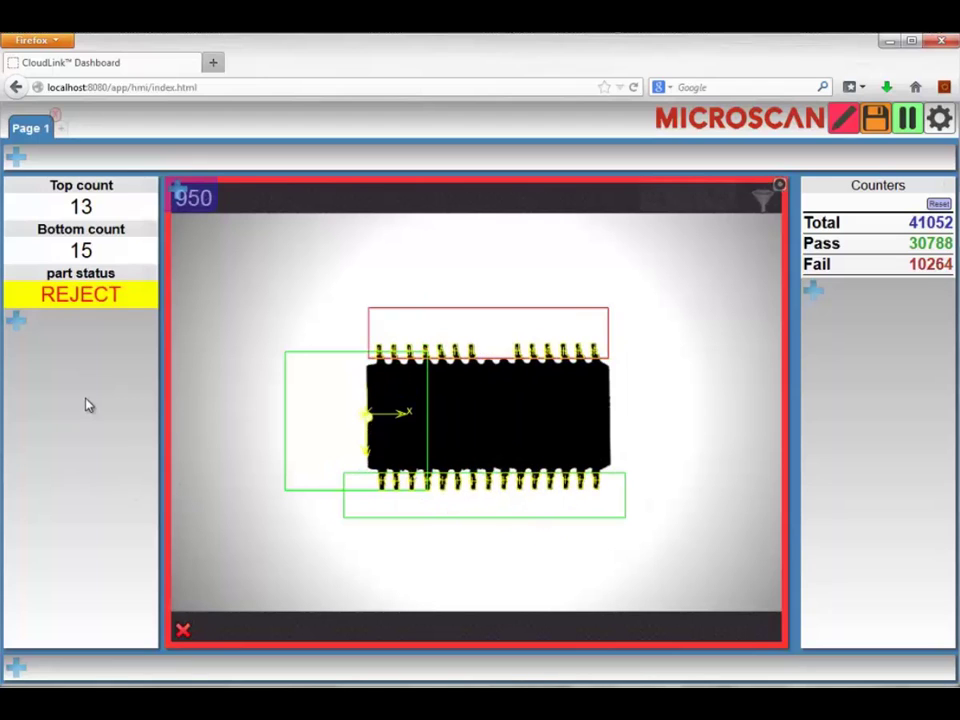
Add an image filmstrip at the bottom and a top chart plotting cycletime
left_click(15, 668)
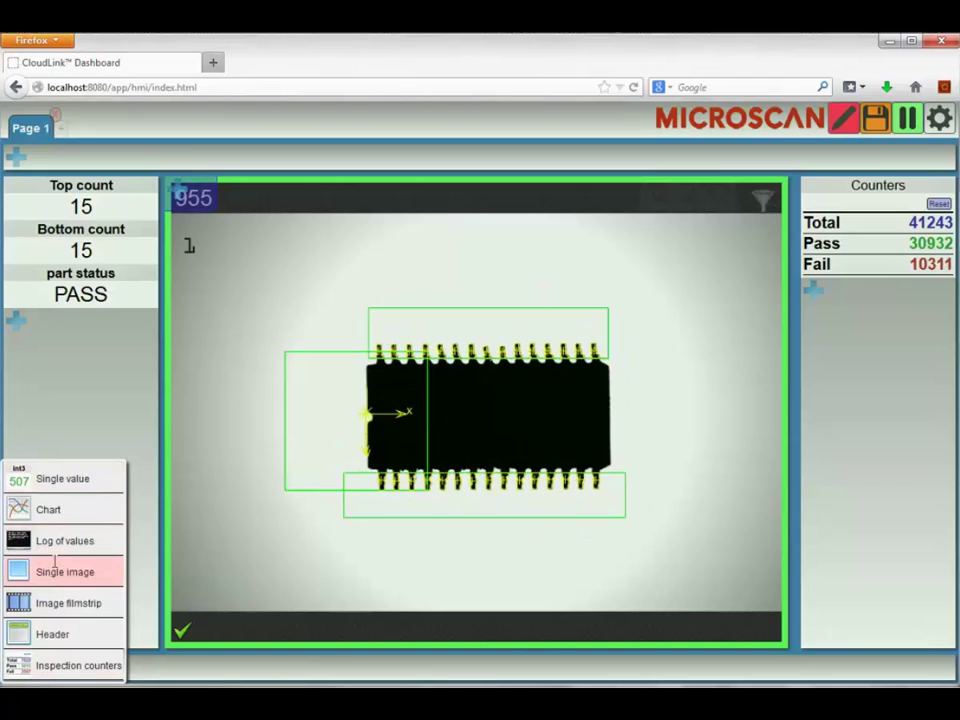
left_click(62, 606)
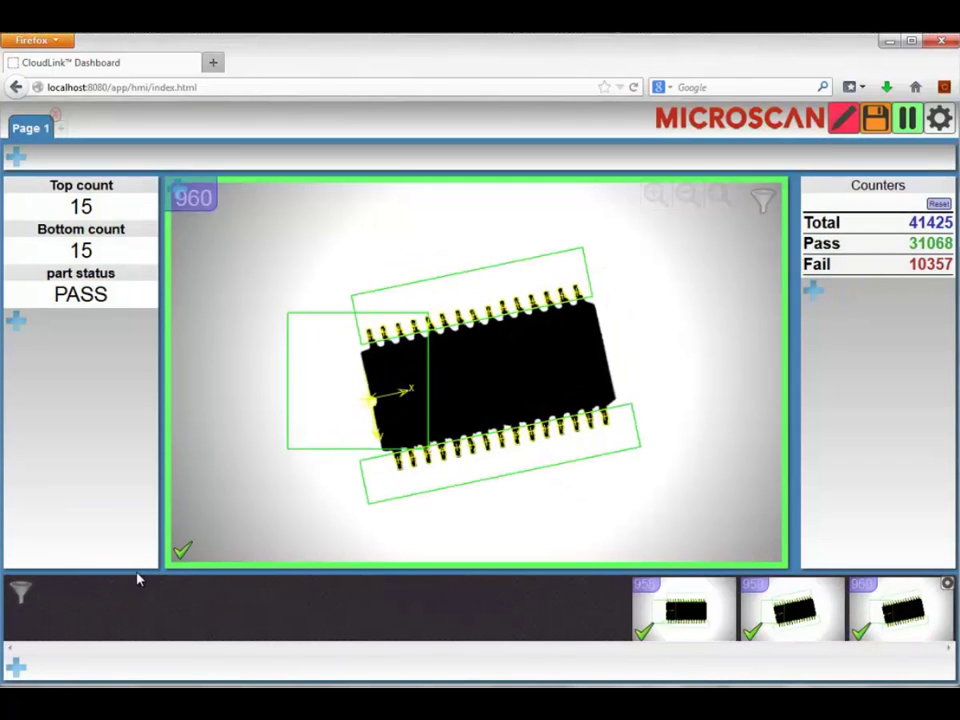
left_click(17, 158)
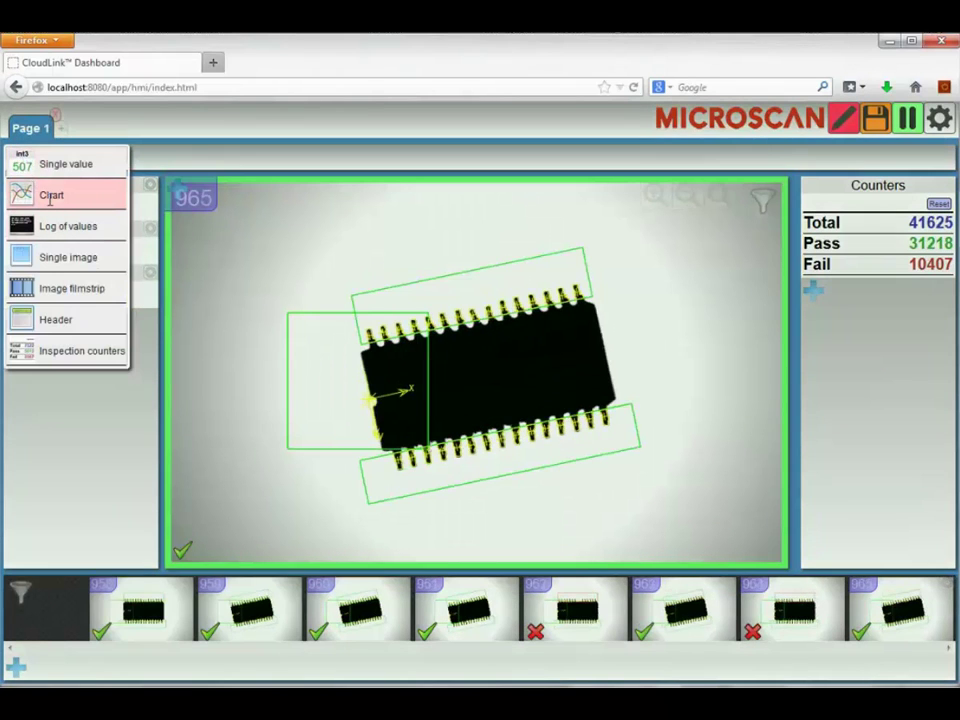
left_click(50, 196)
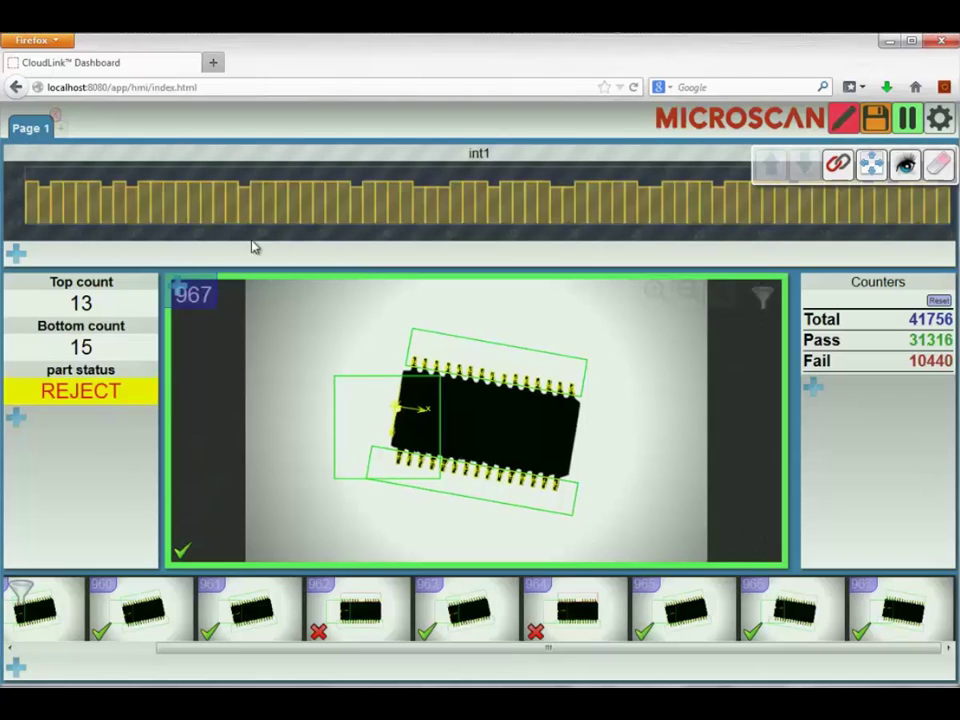
left_click(838, 164)
left_click(841, 198)
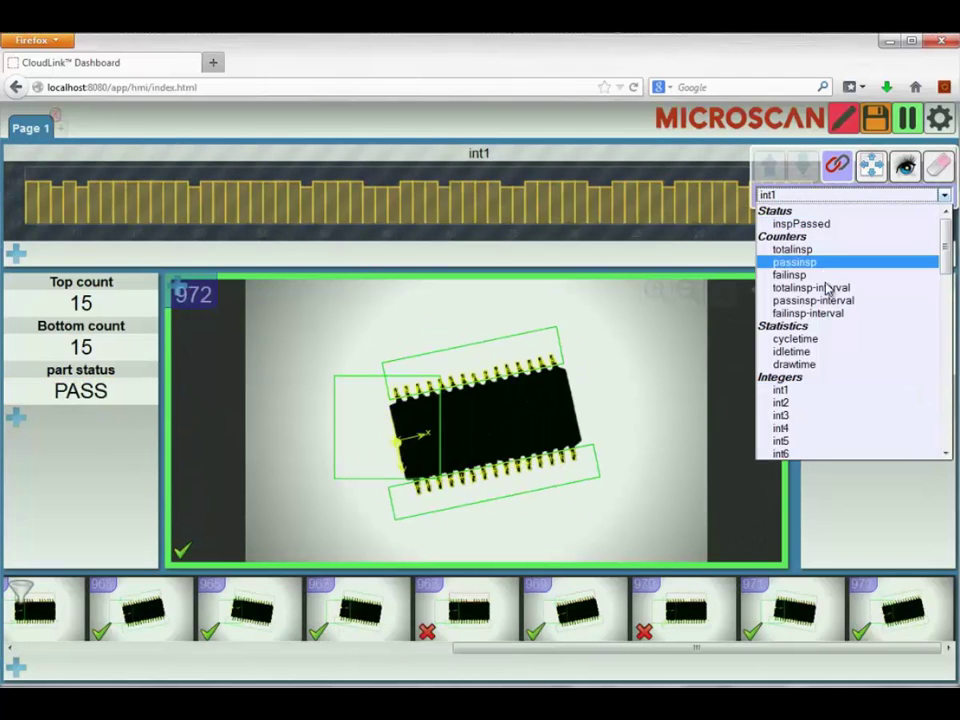
left_click(830, 341)
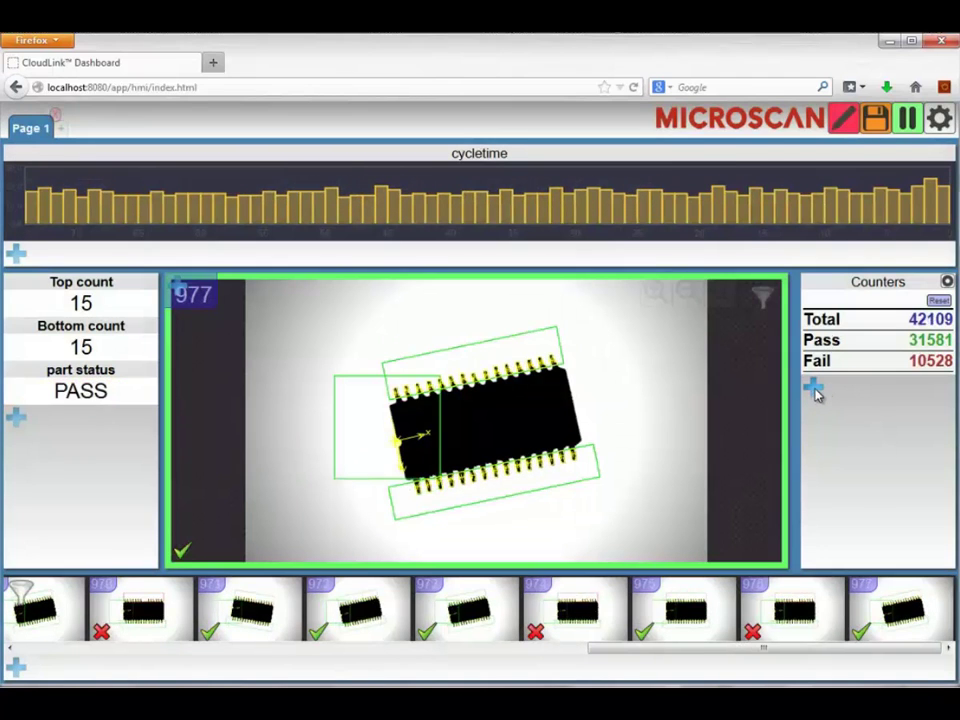
Add a Log of values widget below the counters, recording int1
left_click(813, 386)
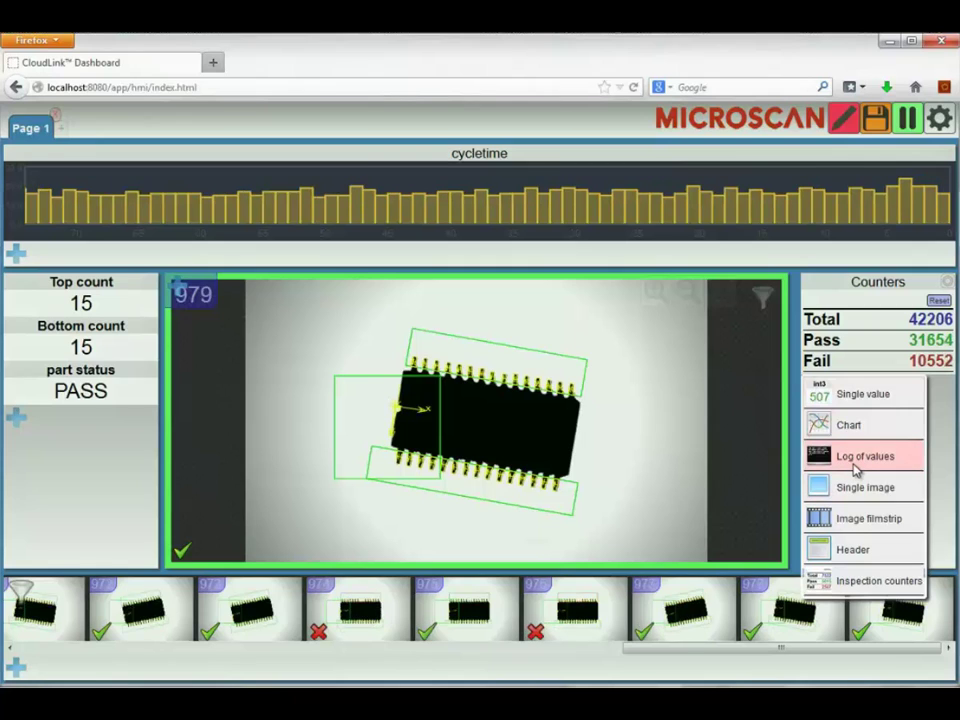
left_click(855, 462)
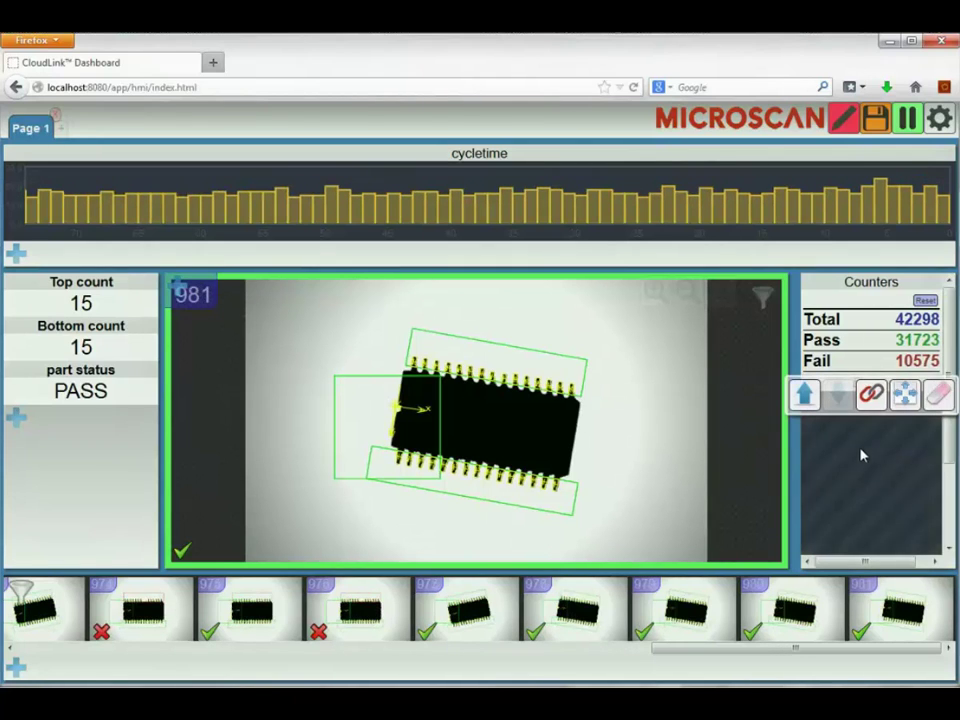
left_click(871, 397)
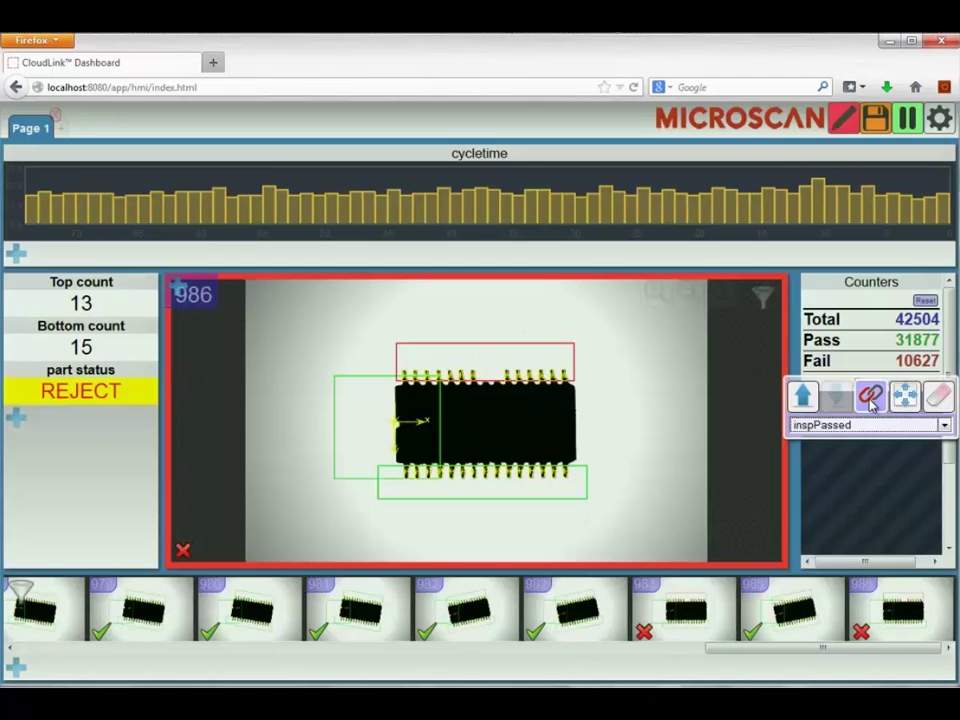
left_click(868, 428)
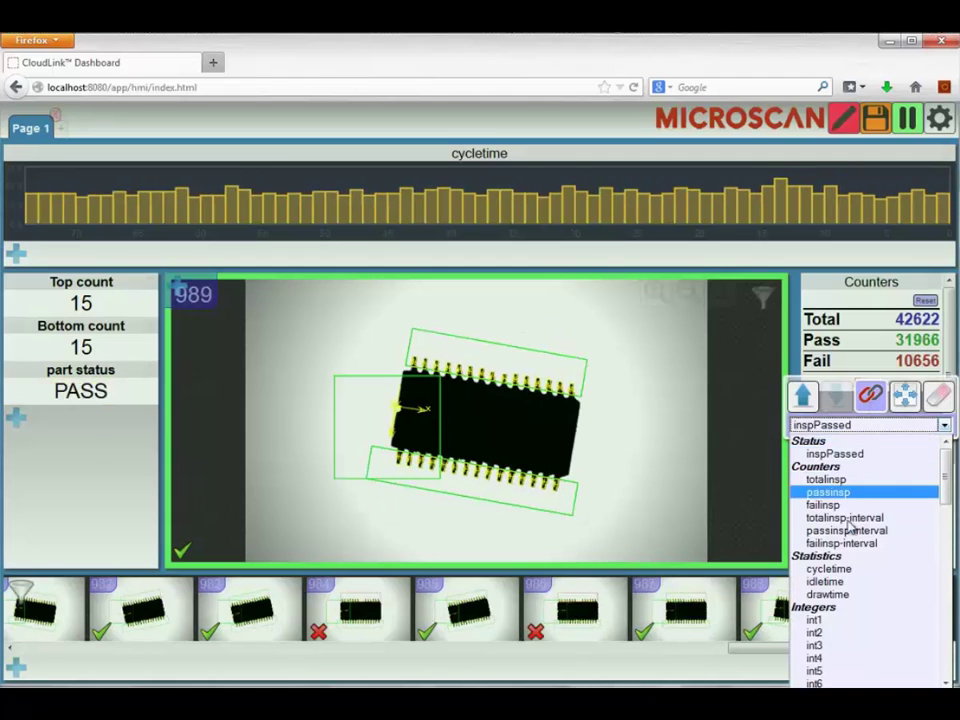
left_click(846, 621)
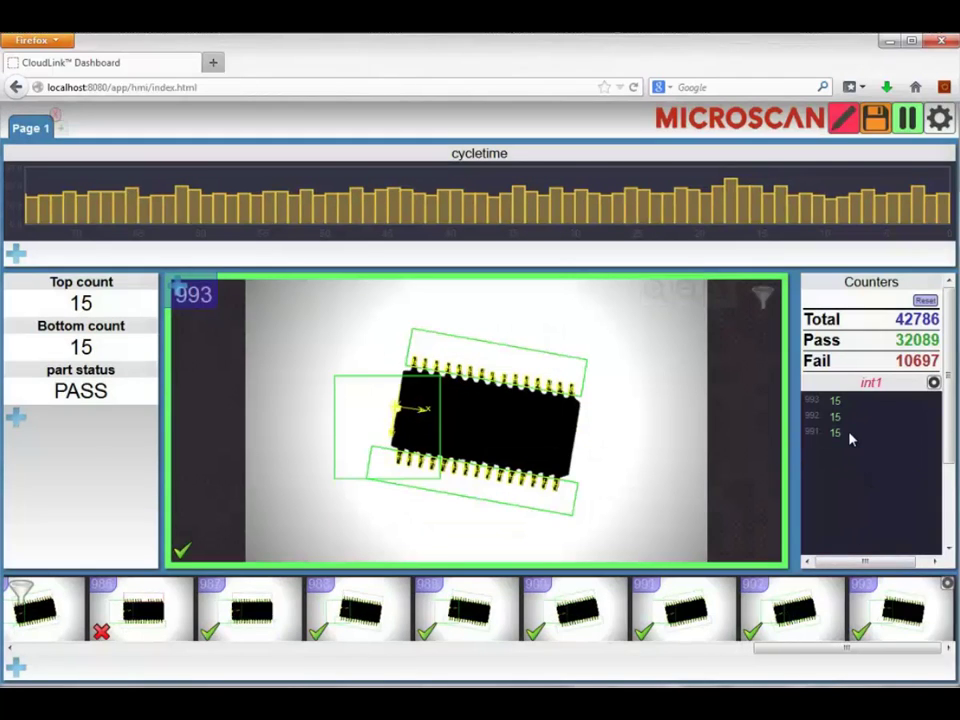
Retitle the log from int1 to Top count (typed as 'Top cpunt')
left_click(889, 385)
key("BackSpace")
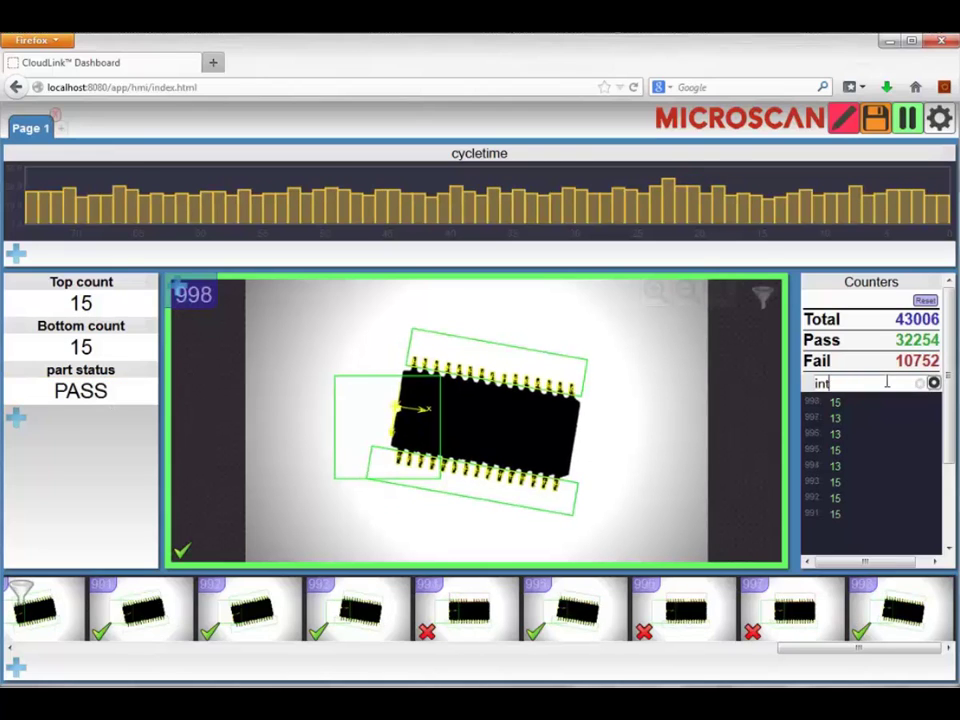
type("T")
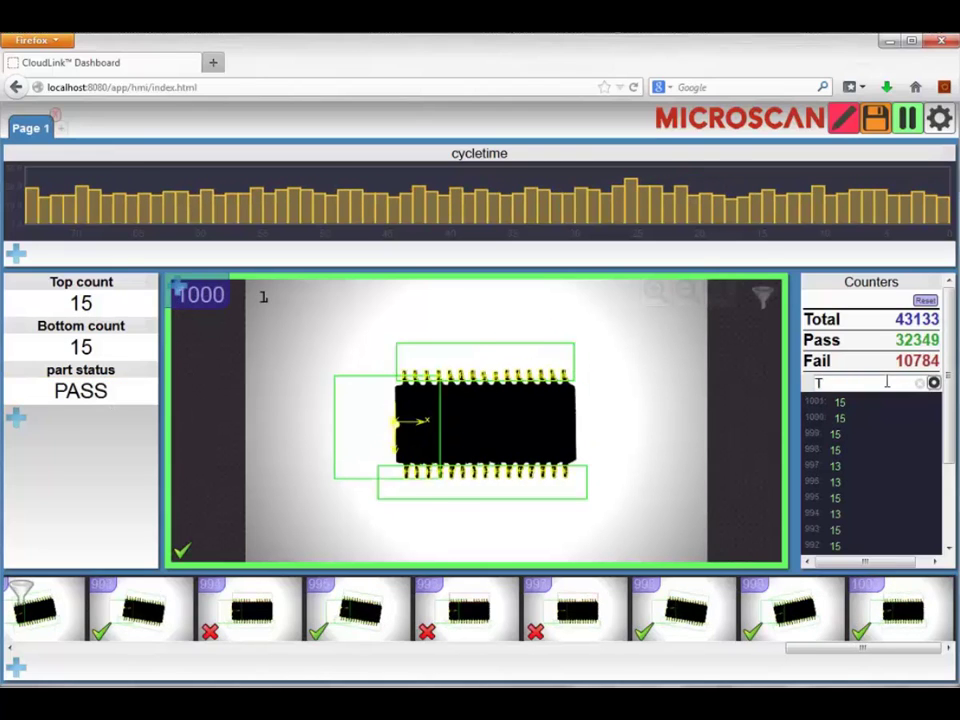
type("op cp")
type("ou")
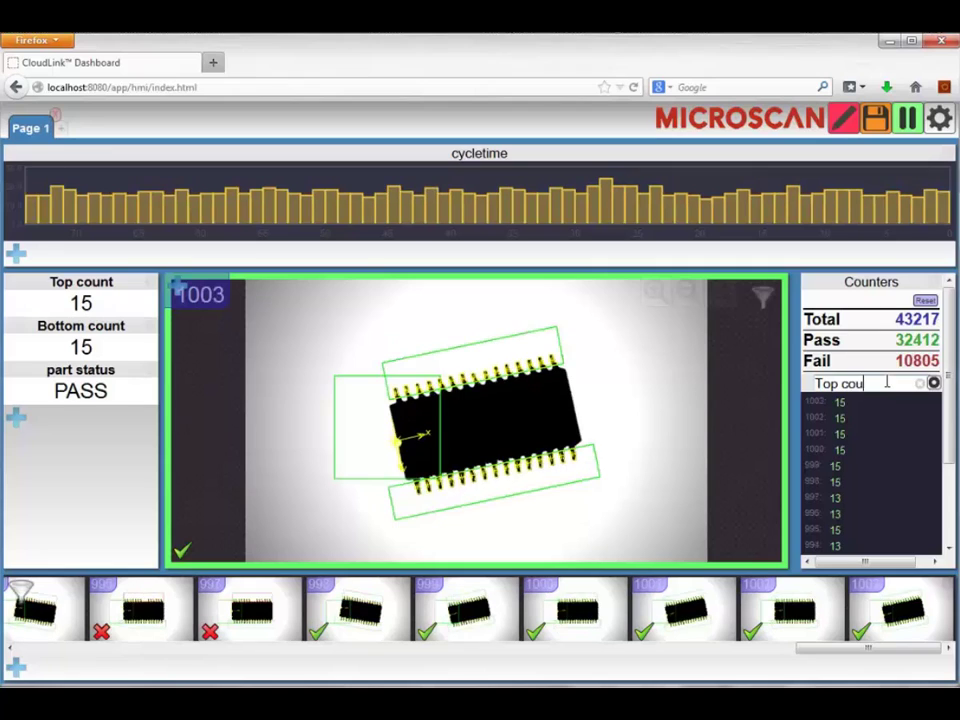
type("nt")
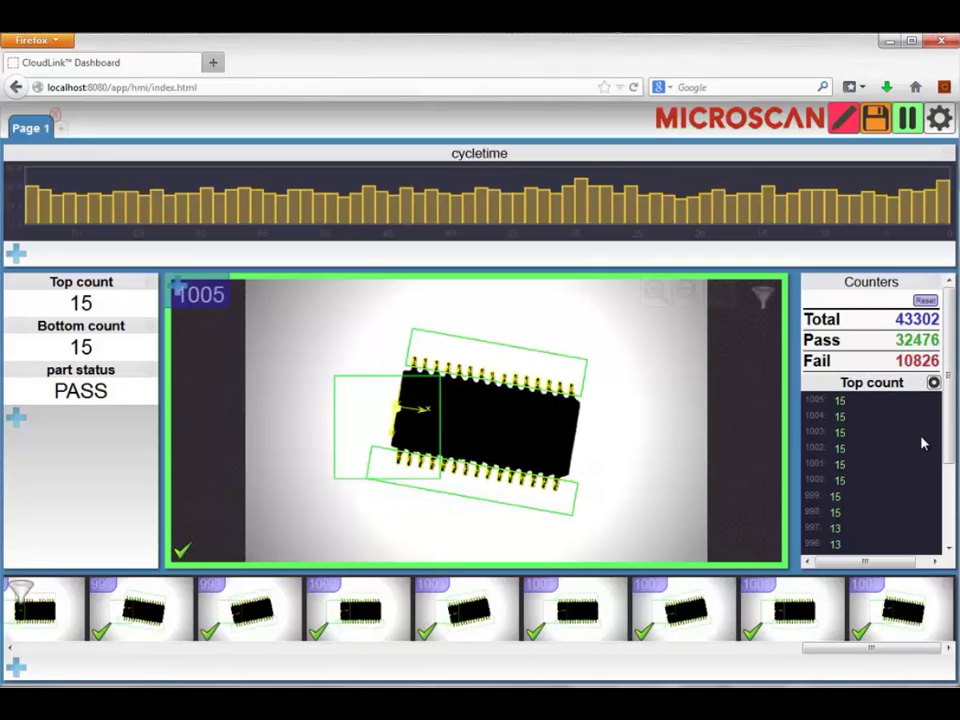
key("Return")
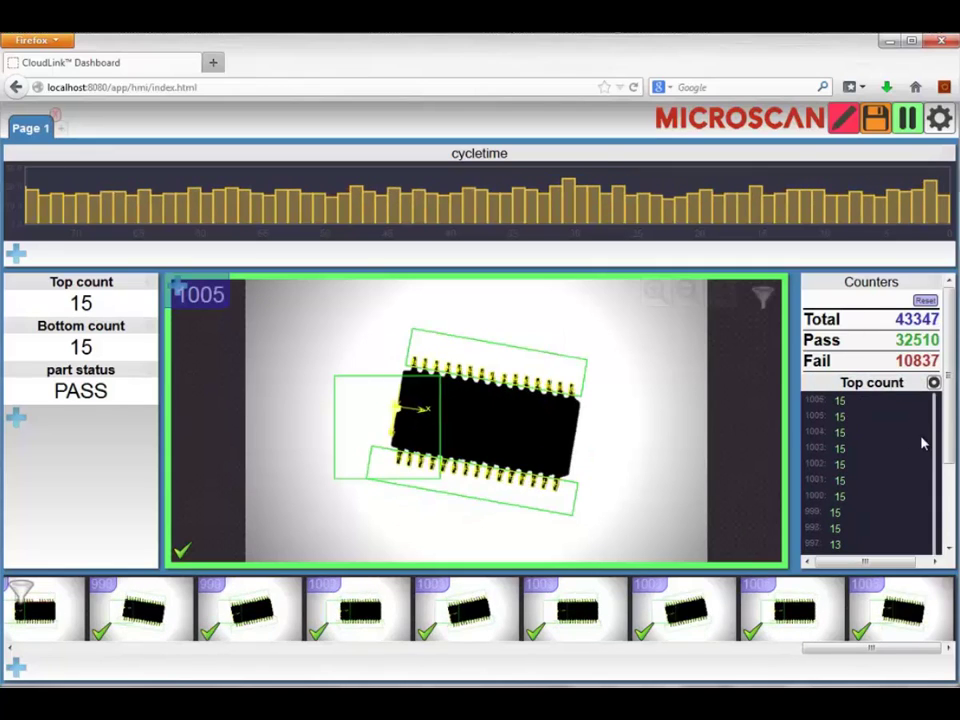
Save the dashboard layout and exit edit mode
left_click(876, 120)
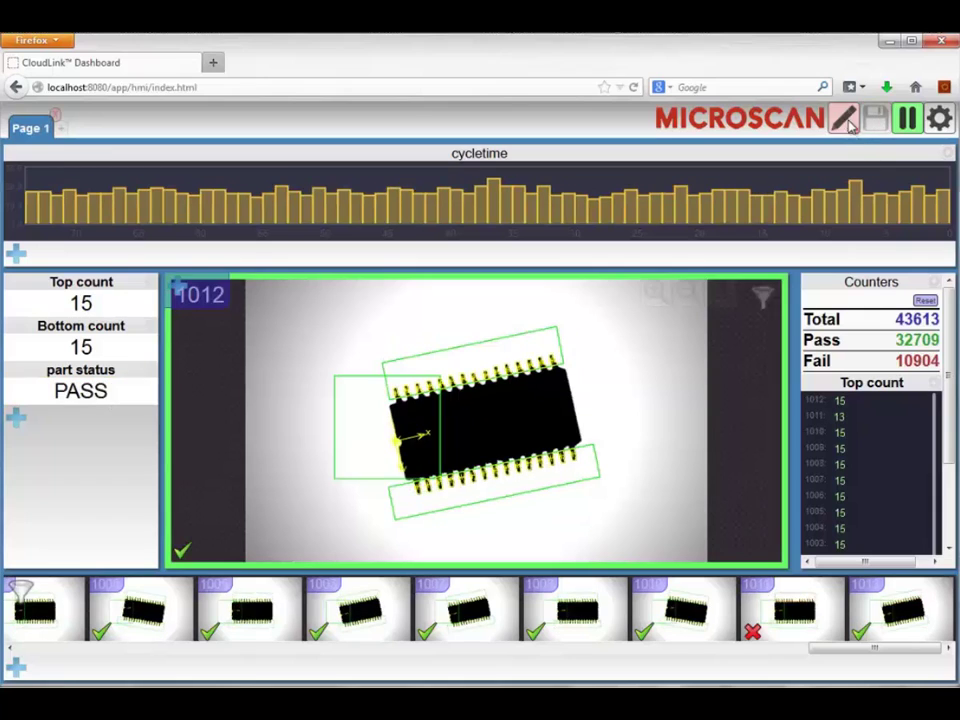
left_click(843, 118)
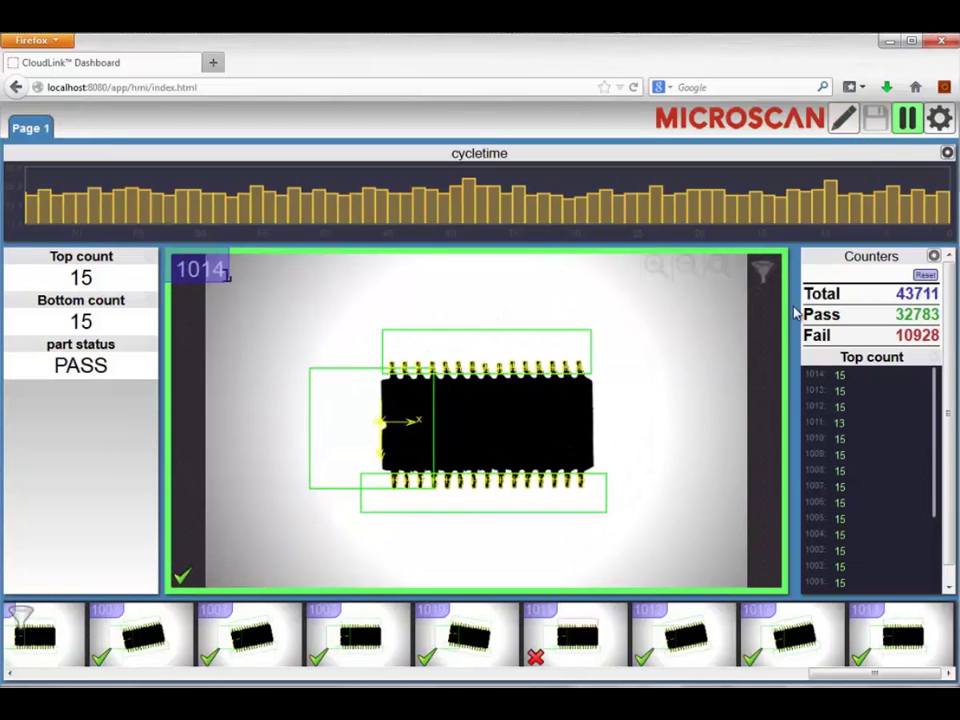